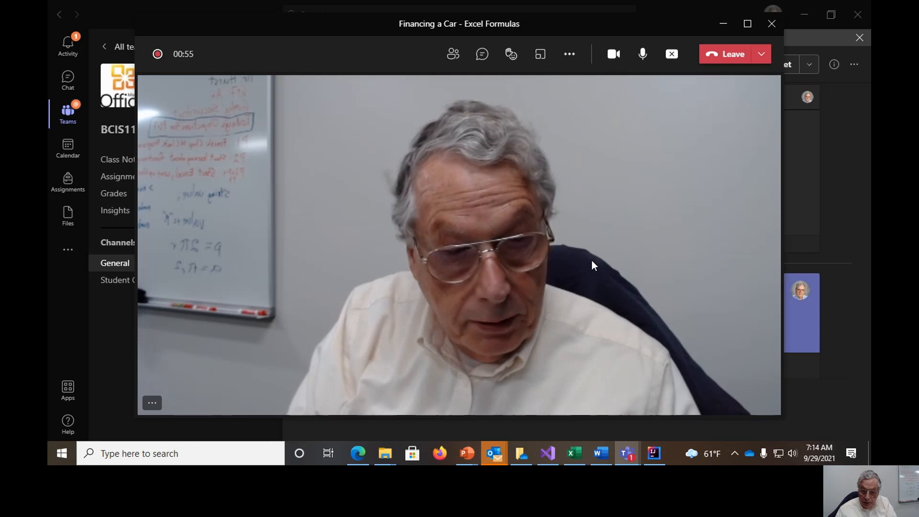
# Switch to the Excel workbook, enter the title "Financing a Car" in B2, and merge and center it across B2:H2
pyautogui.click(574, 453)
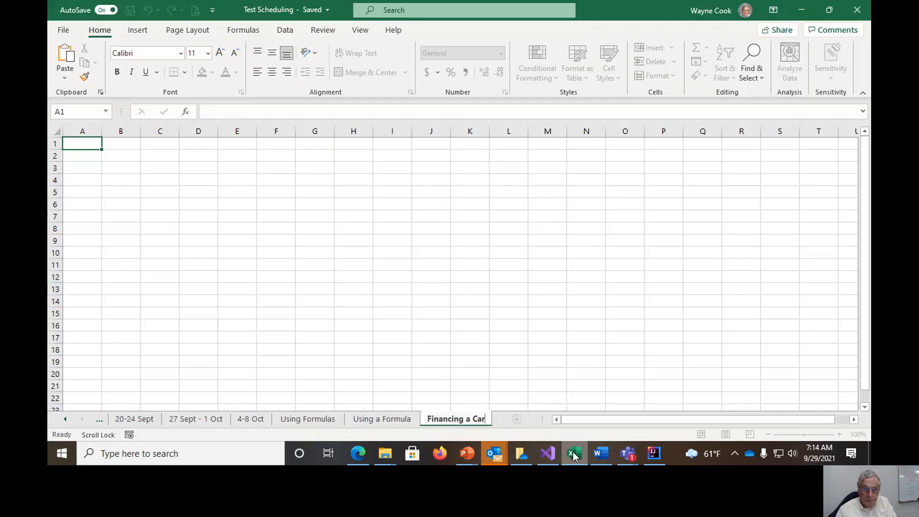
pyautogui.click(116, 155)
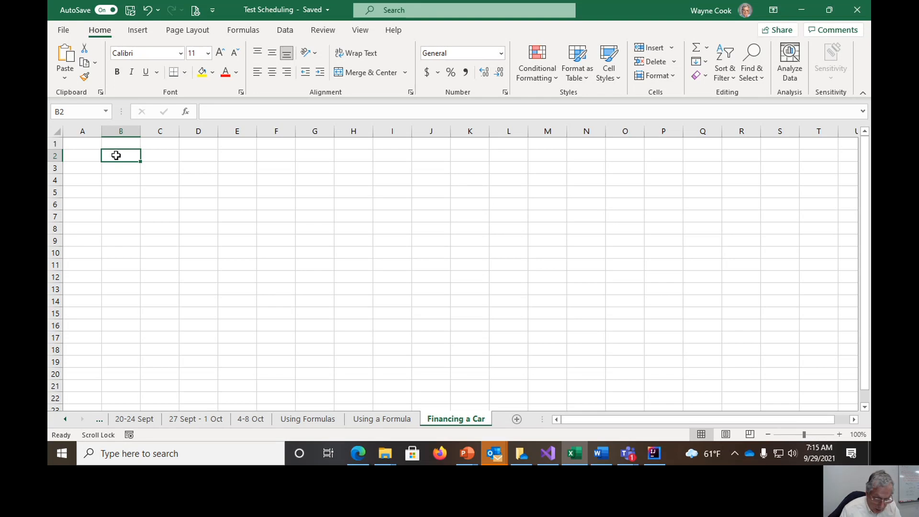
pyautogui.write('Financing a Car')
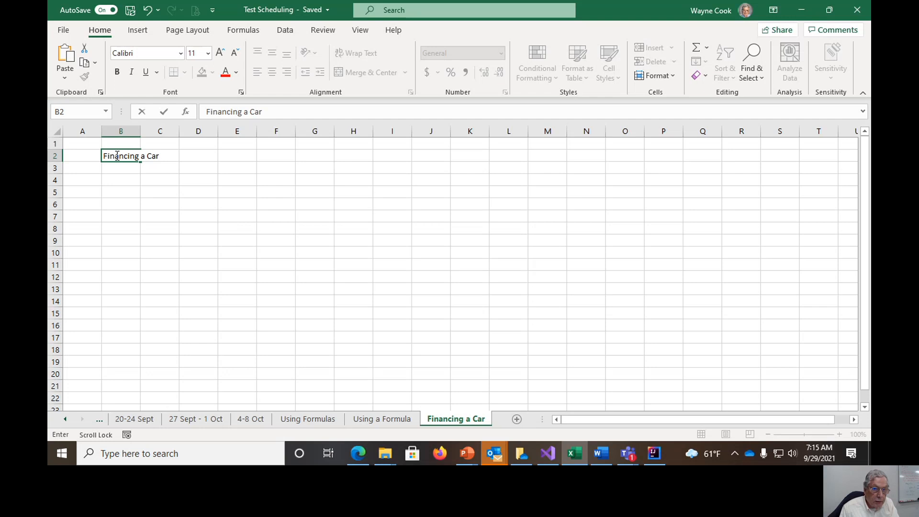
pyautogui.press('Return')
pyautogui.press('Return')
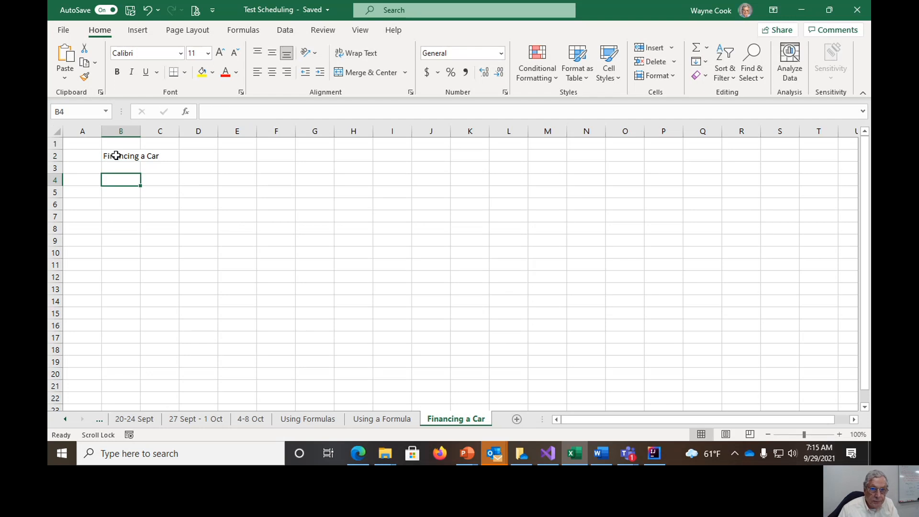
pyautogui.moveTo(114, 156); pyautogui.dragTo(340, 154)
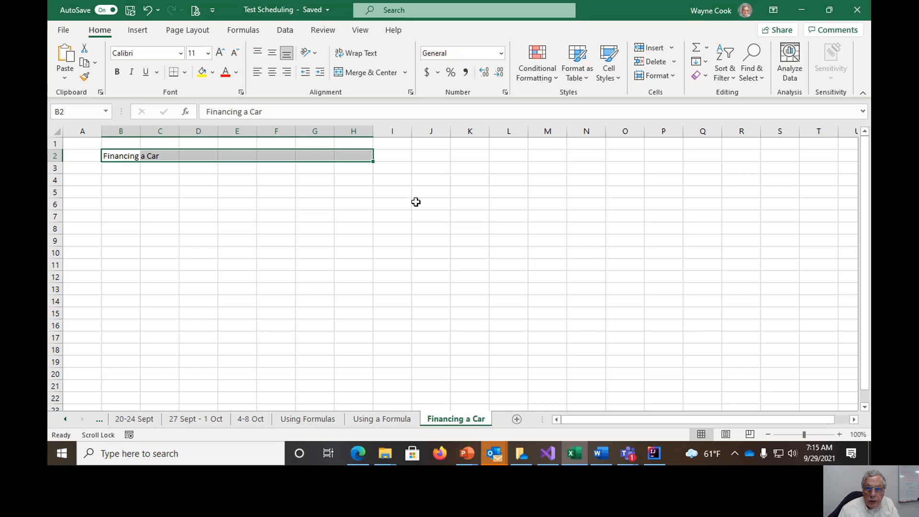
pyautogui.click(378, 72)
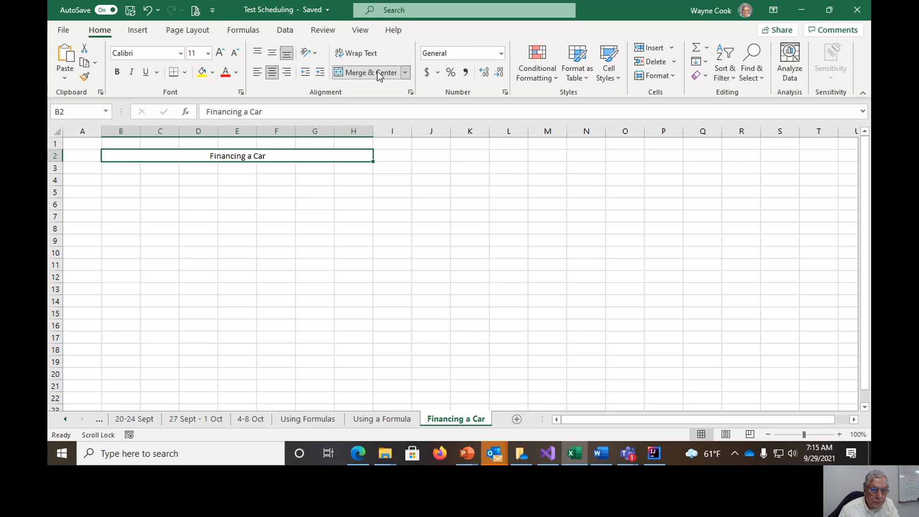
# Format the merged title with the Accent4 cell style, a font size of 20 and bold
pyautogui.click(617, 76)
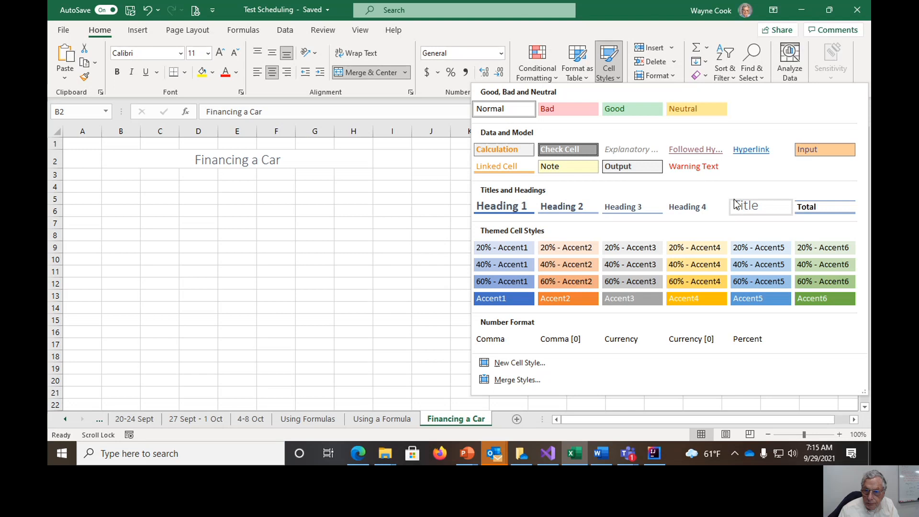
pyautogui.click(712, 300)
pyautogui.click(219, 54)
pyautogui.click(219, 54)
pyautogui.click(219, 54)
pyautogui.click(218, 54)
pyautogui.click(218, 55)
pyautogui.click(117, 71)
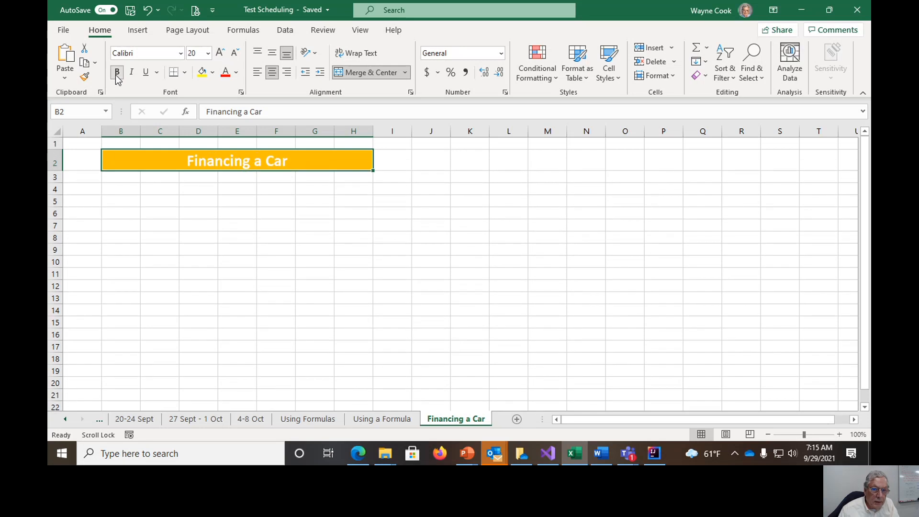
# Enter the row labels "Price" in B4 and "Down Payment" in B5
pyautogui.click(126, 190)
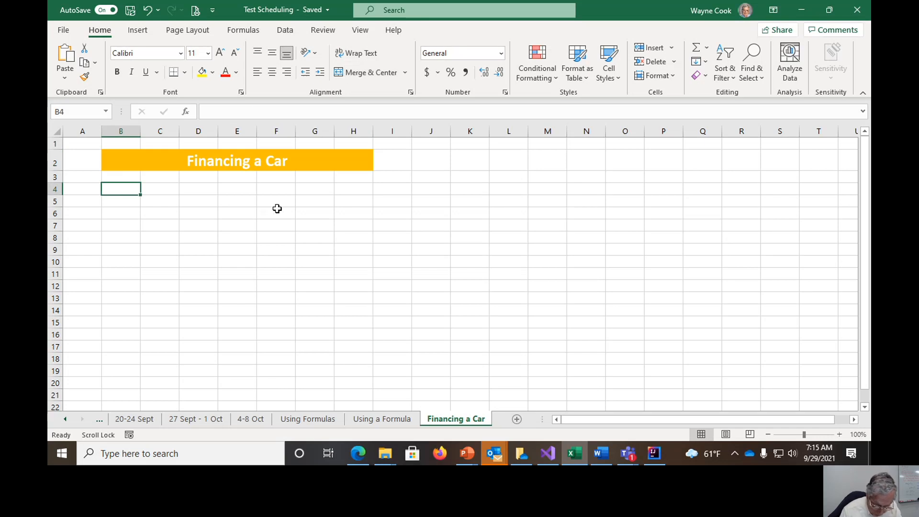
pyautogui.write('Price')
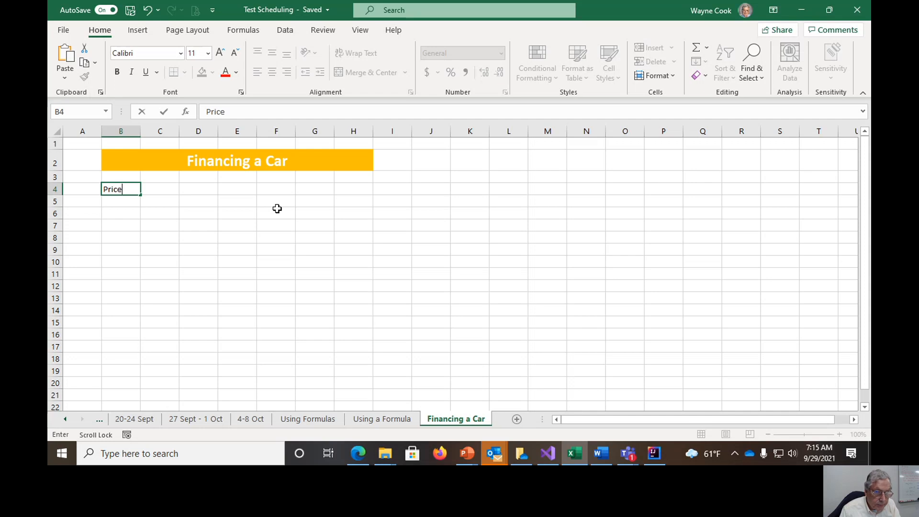
pyautogui.press('Return')
pyautogui.write('Down Pauy')
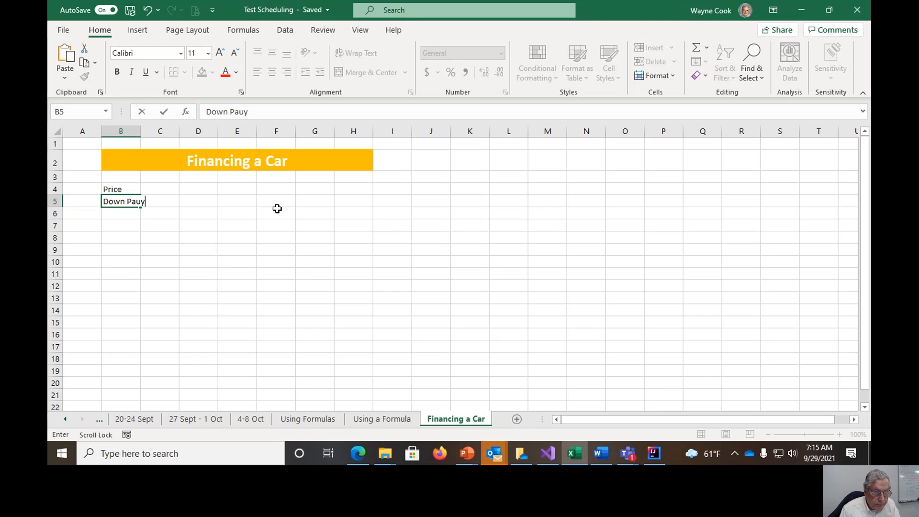
pyautogui.press('BackSpace')
pyautogui.press('BackSpace')
pyautogui.write('yment')
pyautogui.press('Return')
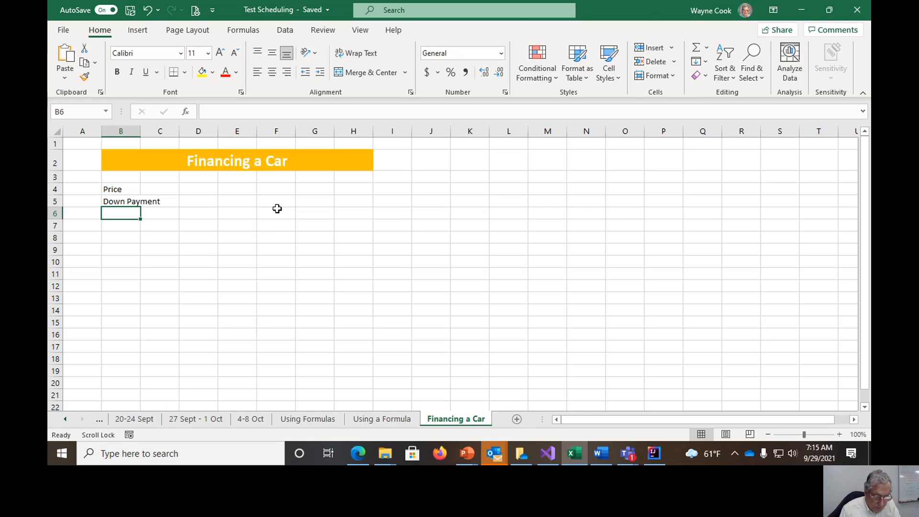
pyautogui.write('Pur')
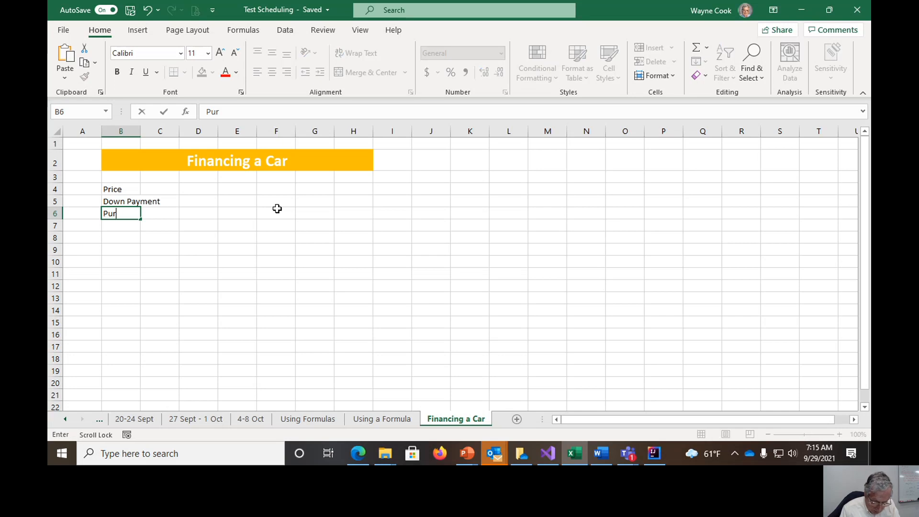
pyautogui.write('chase Pric')
pyautogui.press('BackSpace')
pyautogui.press('BackSpace')
pyautogui.press('BackSpace')
pyautogui.press('BackSpace')
pyautogui.press('BackSpace')
pyautogui.press('BackSpace')
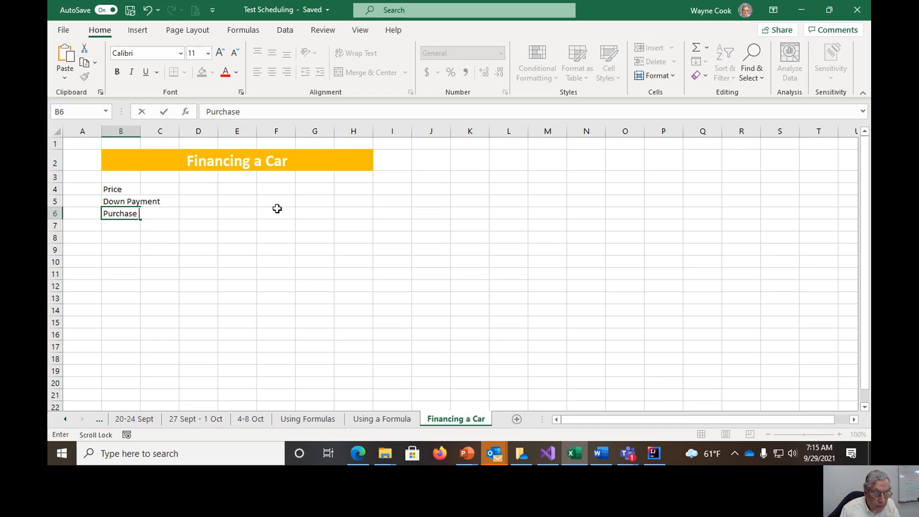
pyautogui.press('BackSpace')
pyautogui.press('BackSpace')
pyautogui.press('BackSpace')
pyautogui.press('BackSpace')
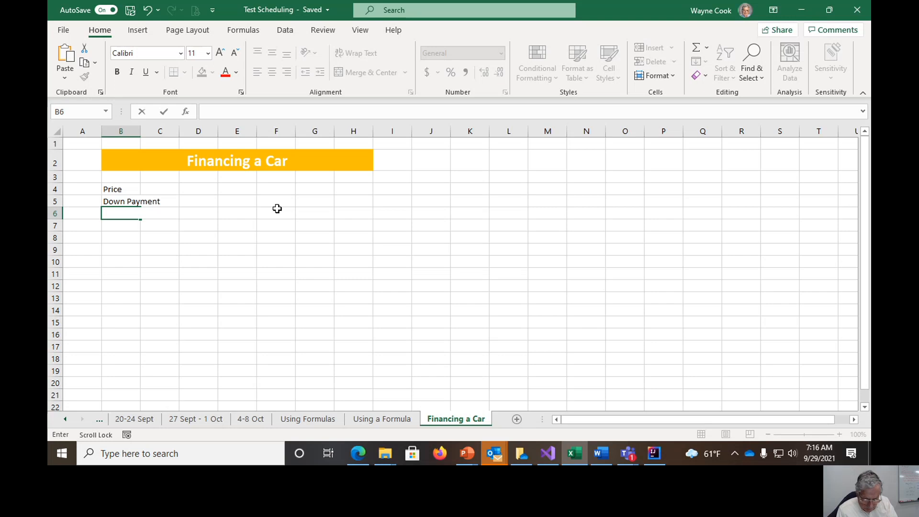
# Enter the labels Balance, Rate, Years and Payment in B6:B9, and auto-fit column B to its labels
pyautogui.write('alance')
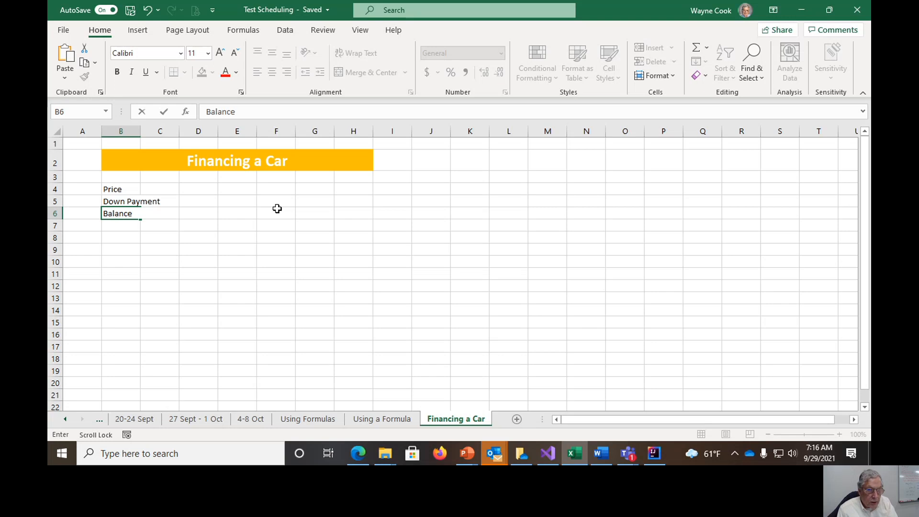
pyautogui.press('Return')
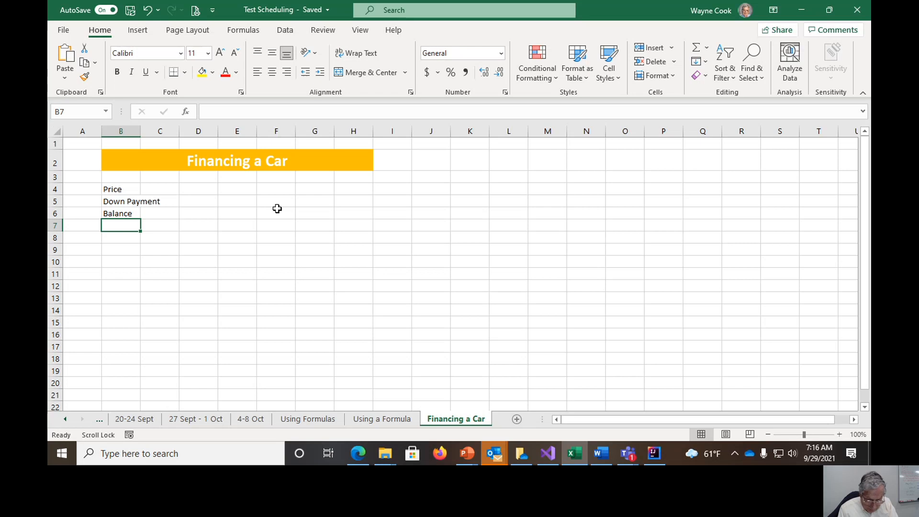
pyautogui.write('Rate')
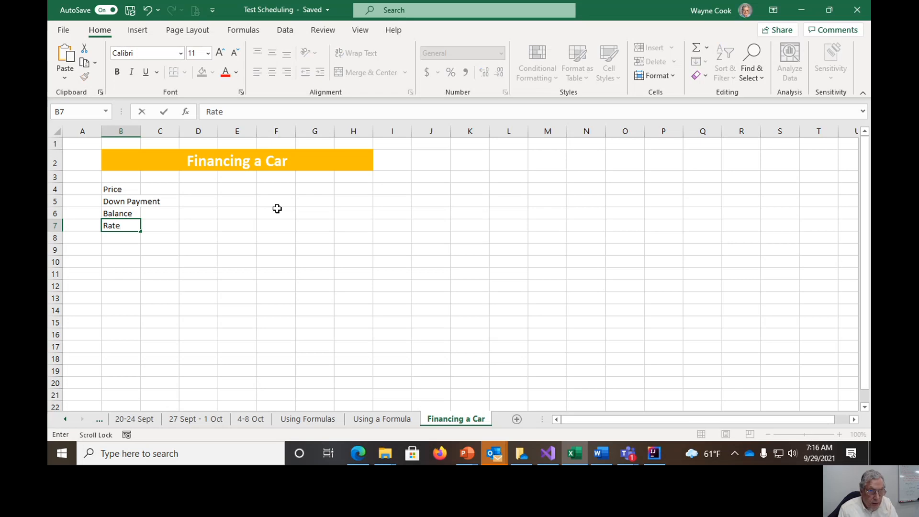
pyautogui.press('Return')
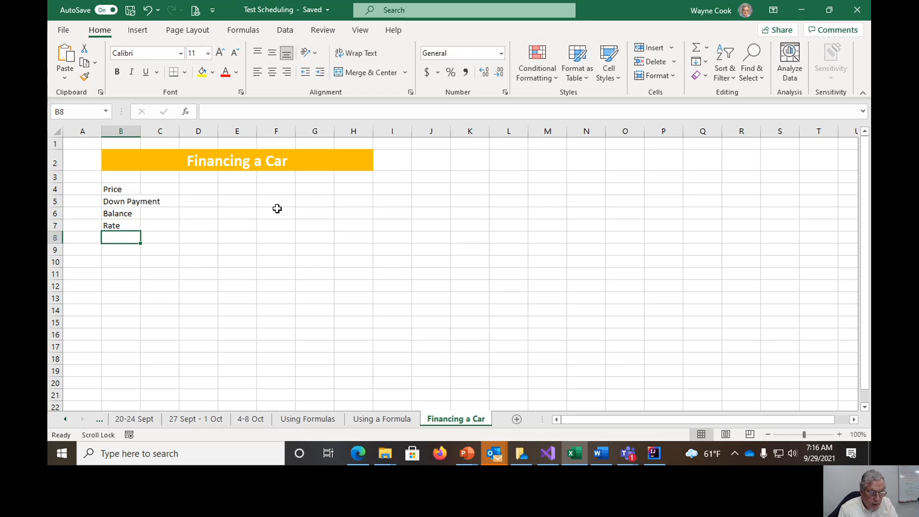
pyautogui.write('Years')
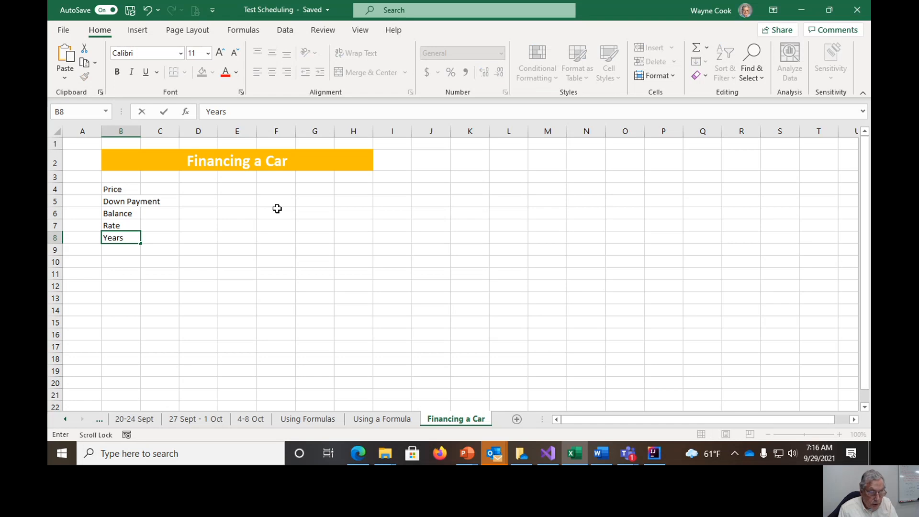
pyautogui.press('Return')
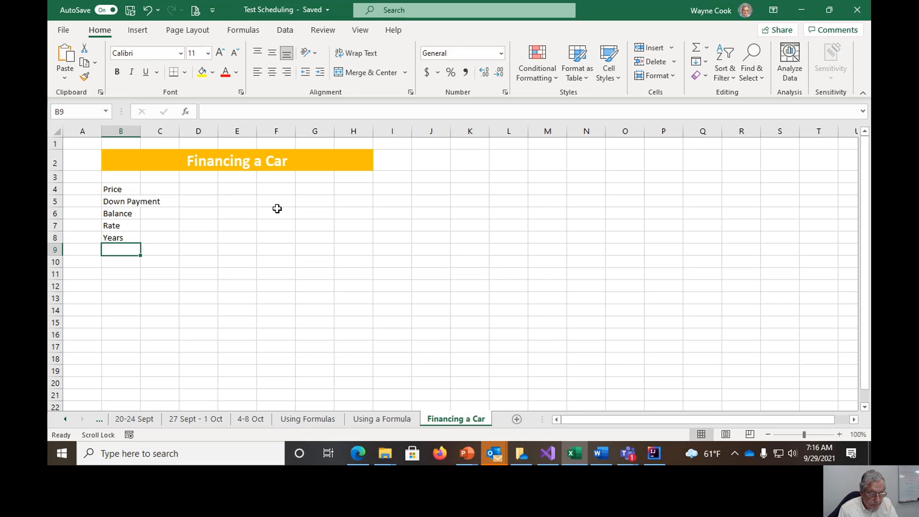
pyautogui.write('Payment')
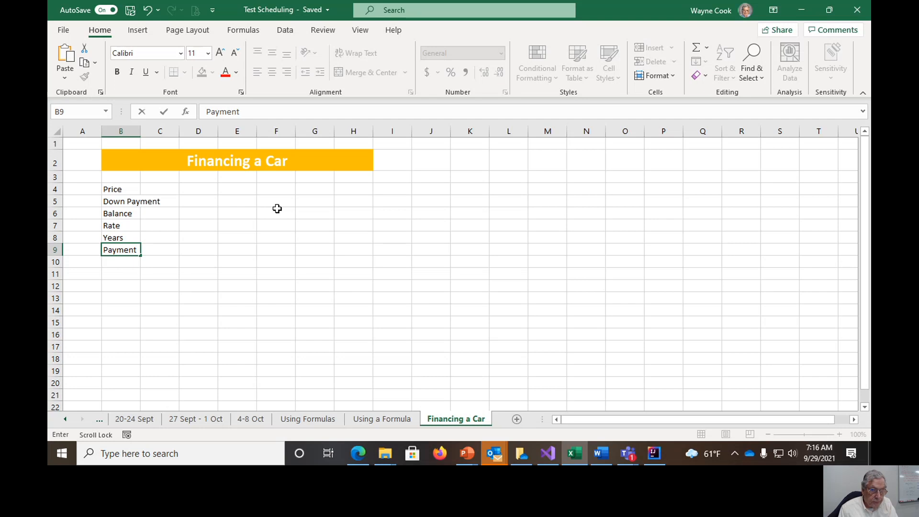
pyautogui.press('Return')
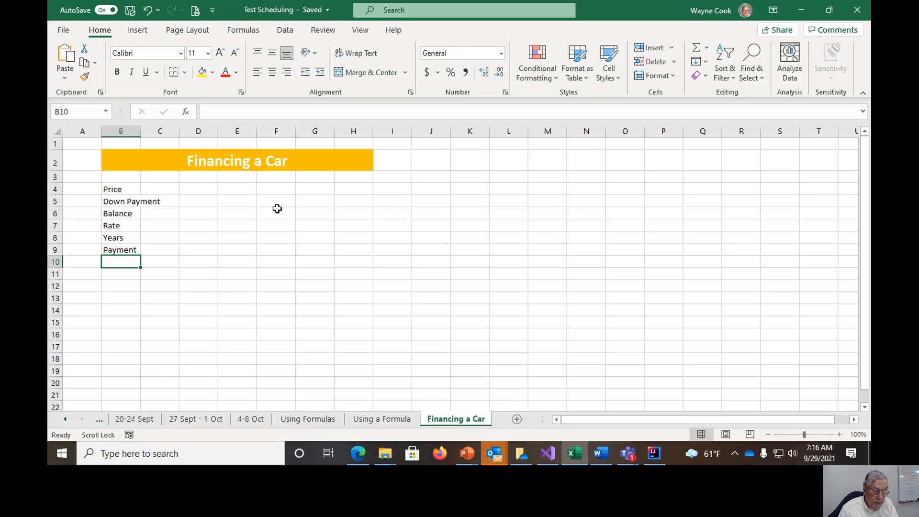
pyautogui.doubleClick(141, 131)
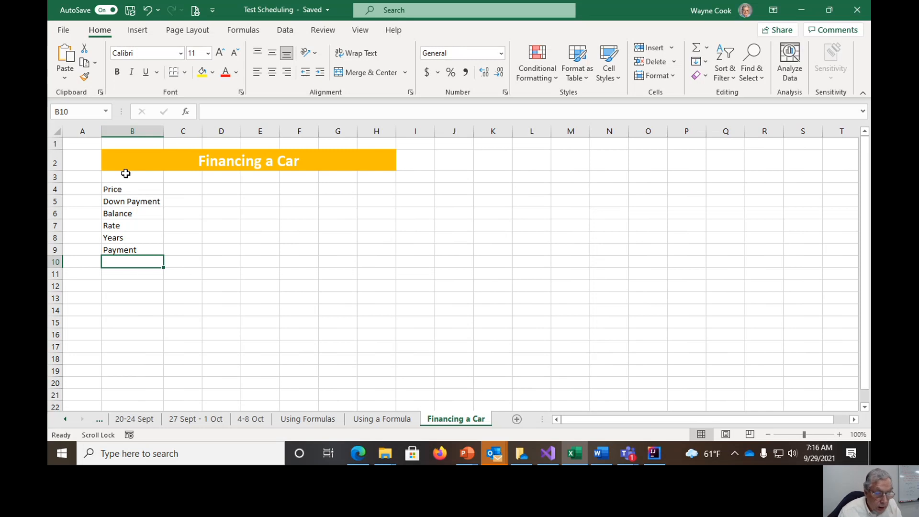
# Create names for the value cells from the selection B4:C9, using the labels in the left column
pyautogui.moveTo(125, 190); pyautogui.dragTo(181, 251)
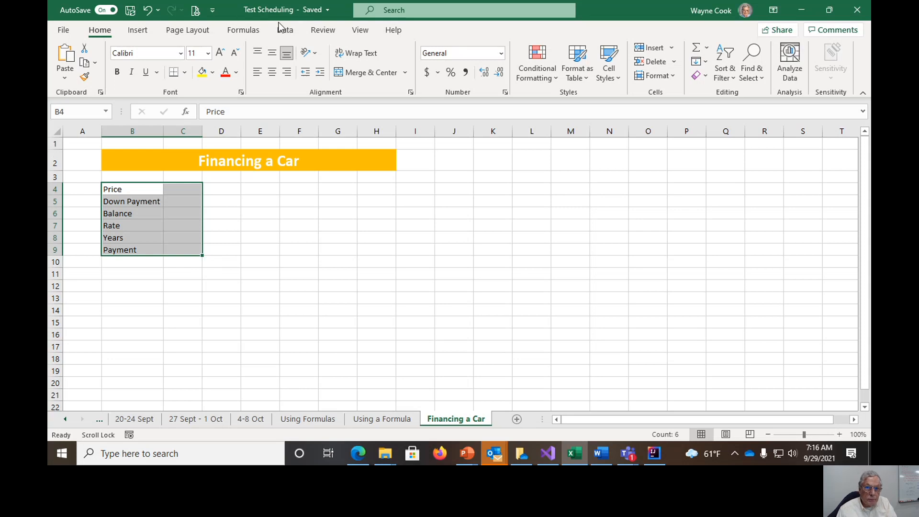
pyautogui.click(253, 31)
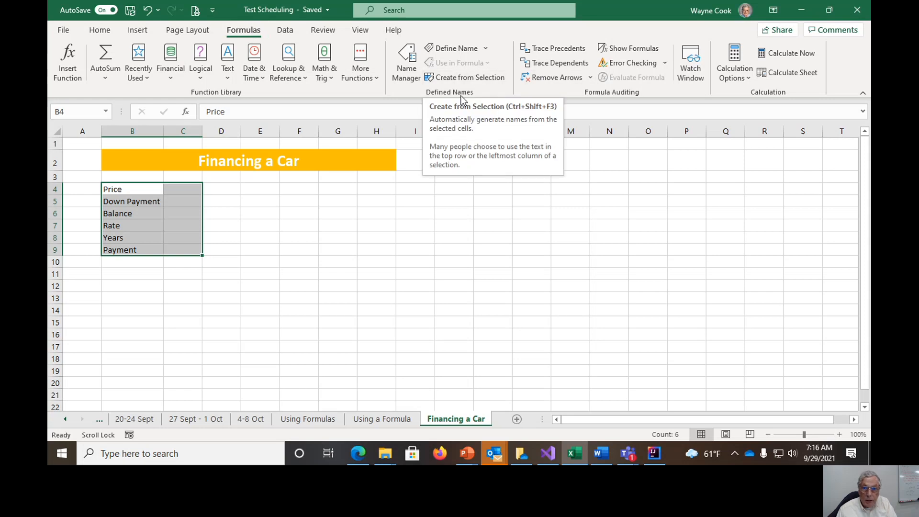
pyautogui.click(471, 78)
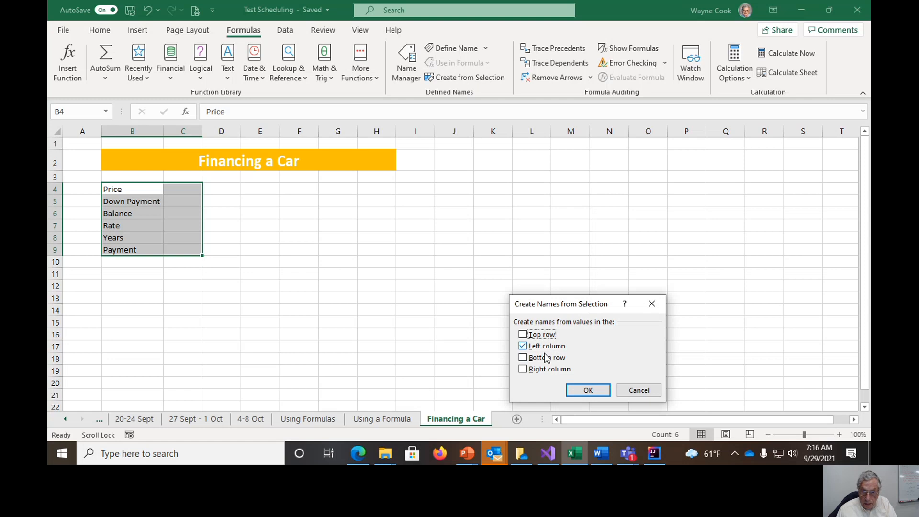
pyautogui.click(596, 396)
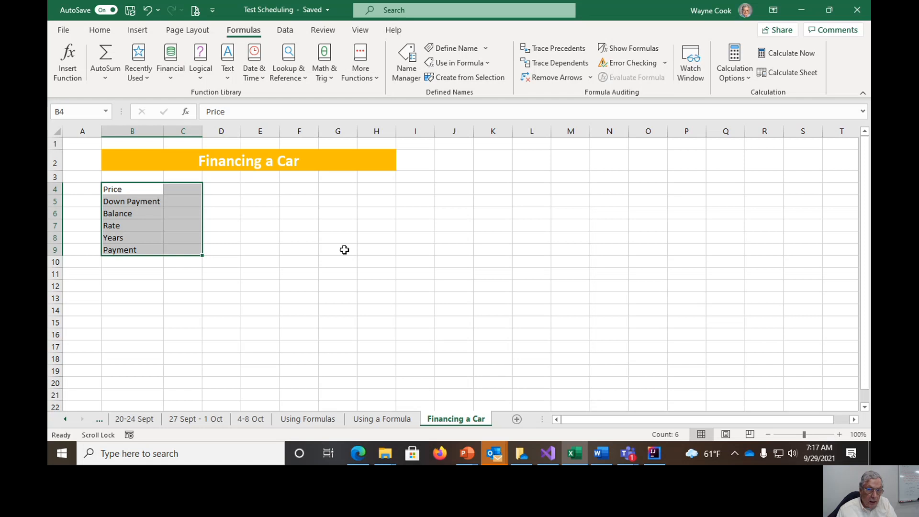
# Check the names assigned to the value cells C4 through C9
pyautogui.click(189, 190)
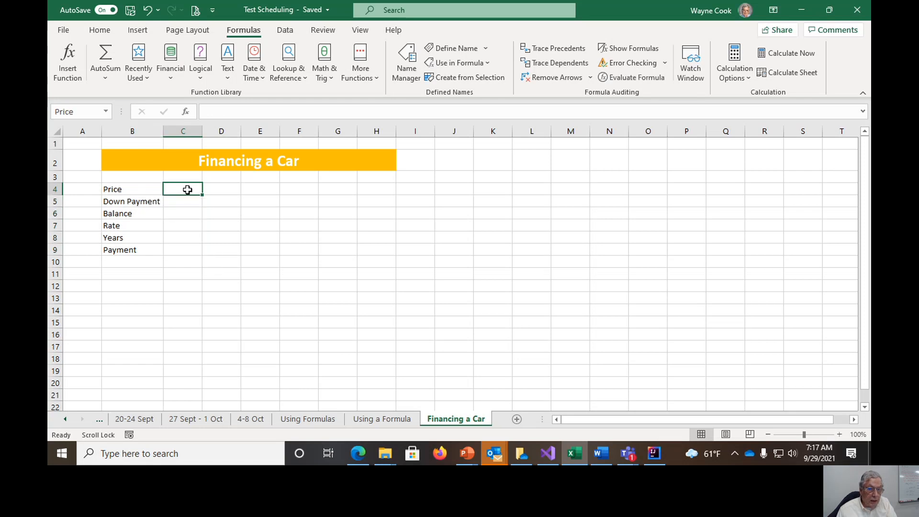
pyautogui.click(186, 202)
pyautogui.click(185, 216)
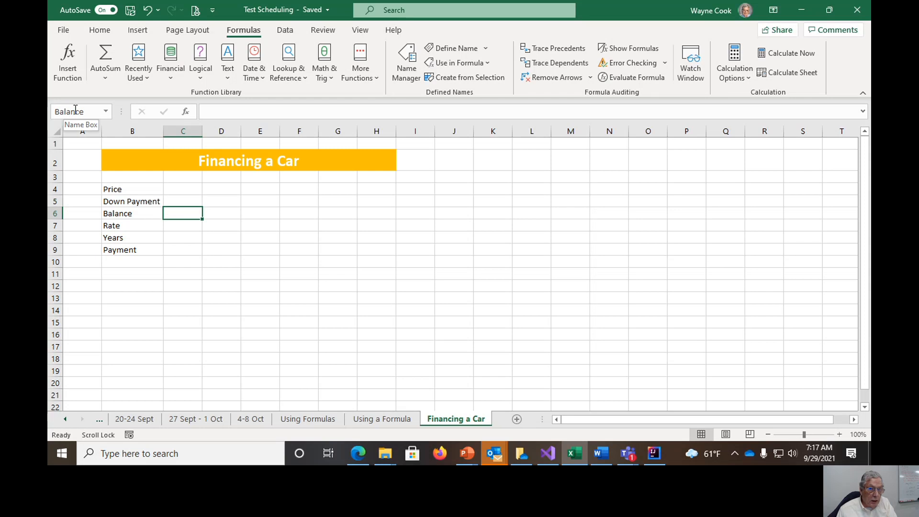
pyautogui.click(181, 238)
pyautogui.click(178, 226)
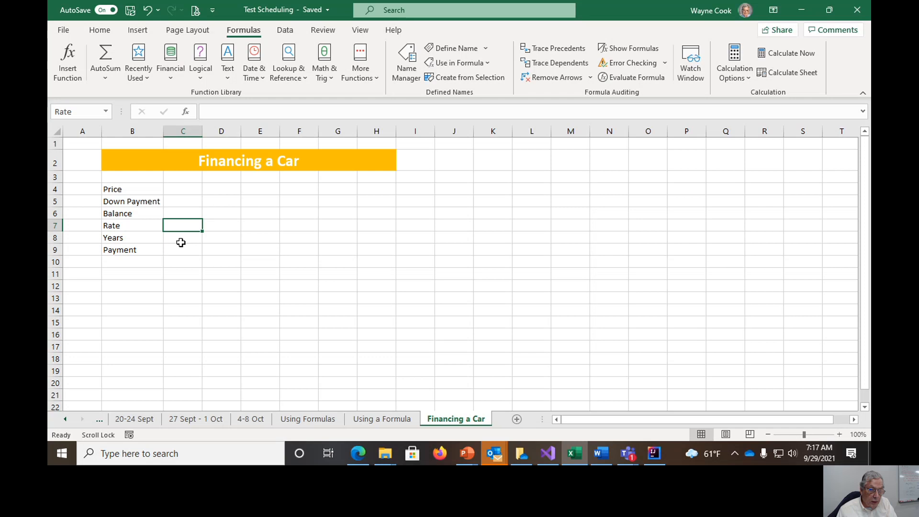
pyautogui.click(178, 239)
pyautogui.click(182, 250)
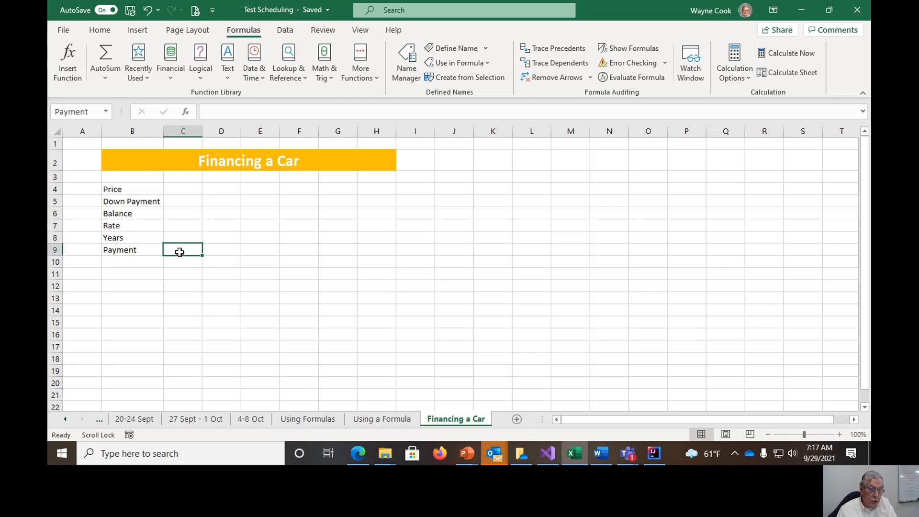
# Enter a price of 25000 in C4 and a down payment of 10000 in C5
pyautogui.click(183, 190)
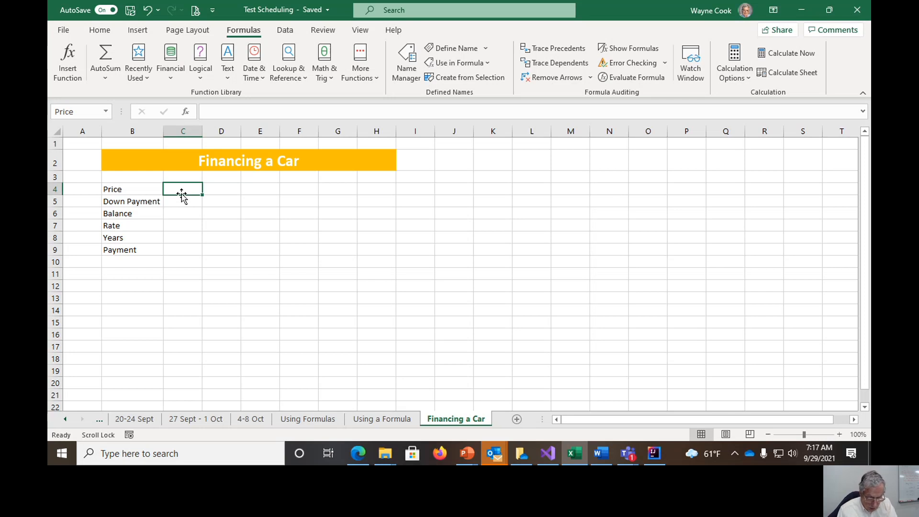
pyautogui.write('25')
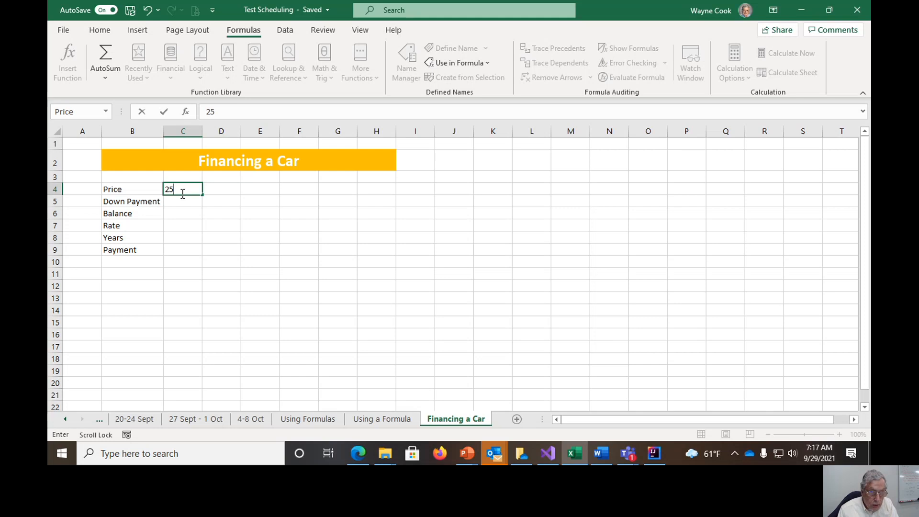
pyautogui.write('000')
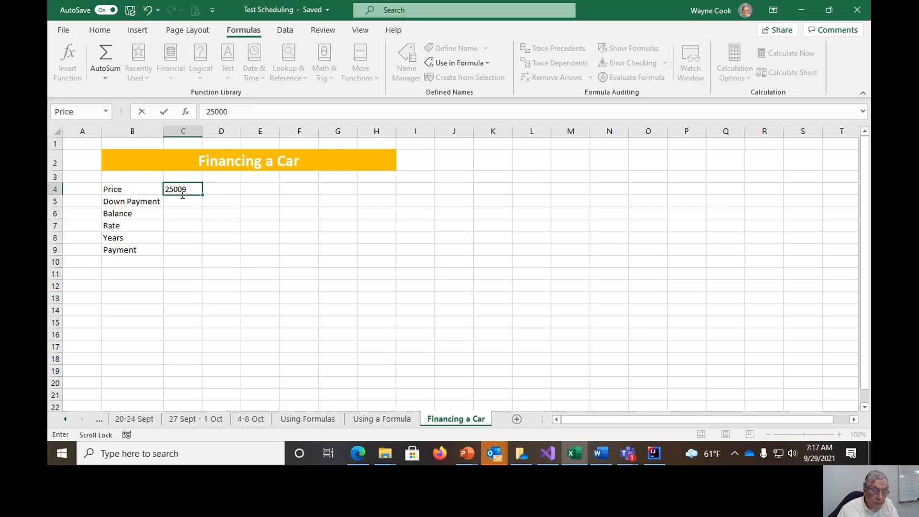
pyautogui.click(186, 202)
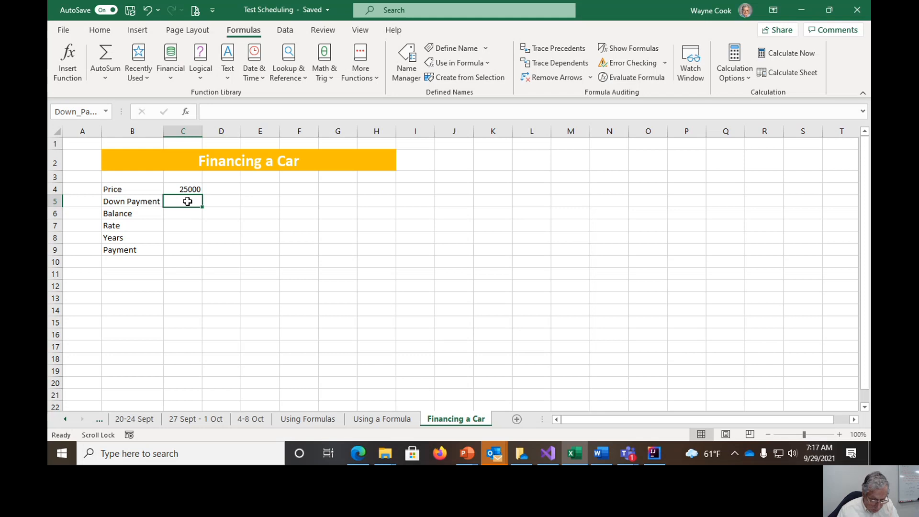
pyautogui.write('10000')
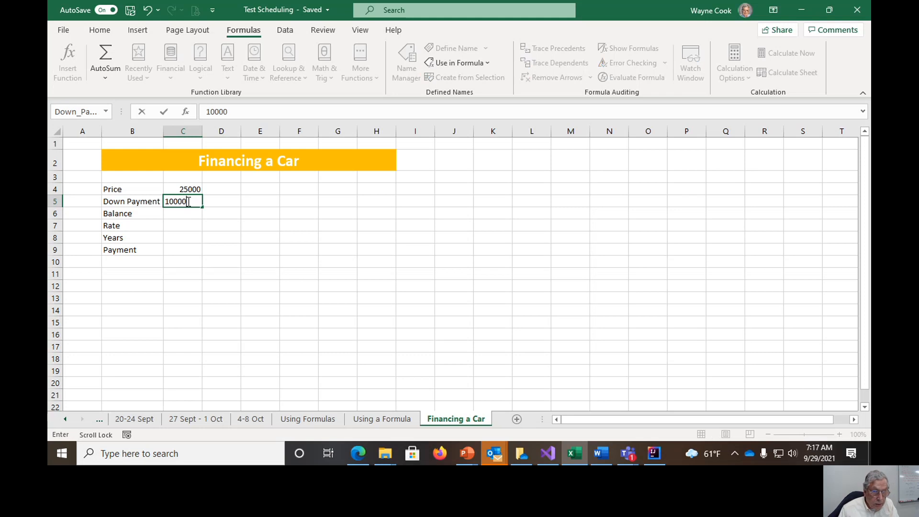
pyautogui.press('Return')
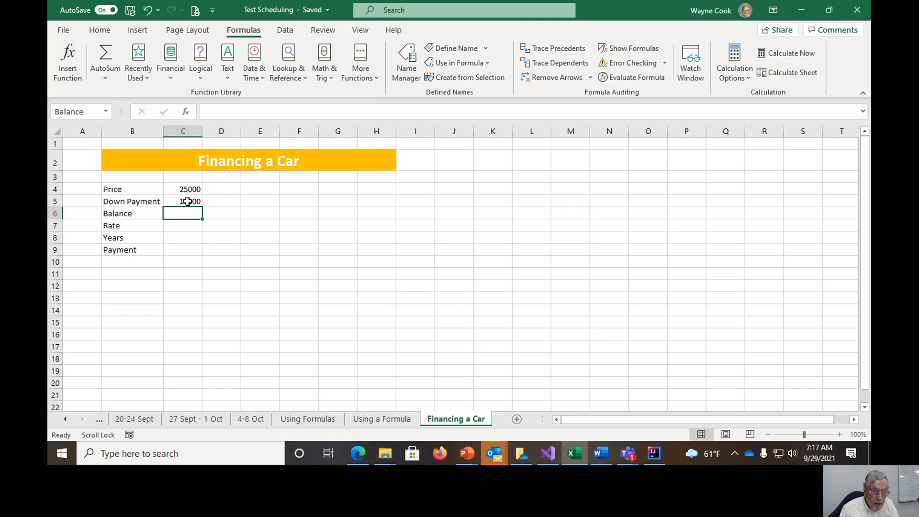
# Calculate the balance in C6 with the formula =Price-Down_Payment, using the named cells
pyautogui.write('=')
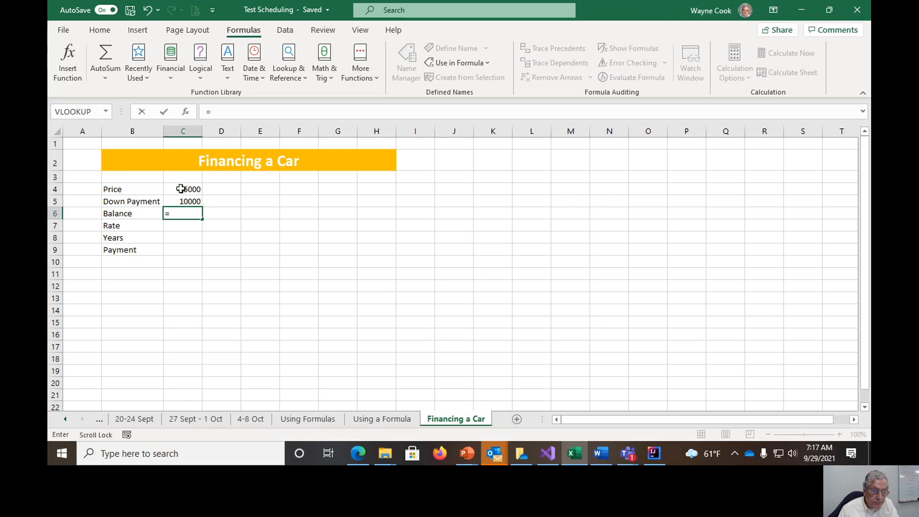
pyautogui.click(183, 190)
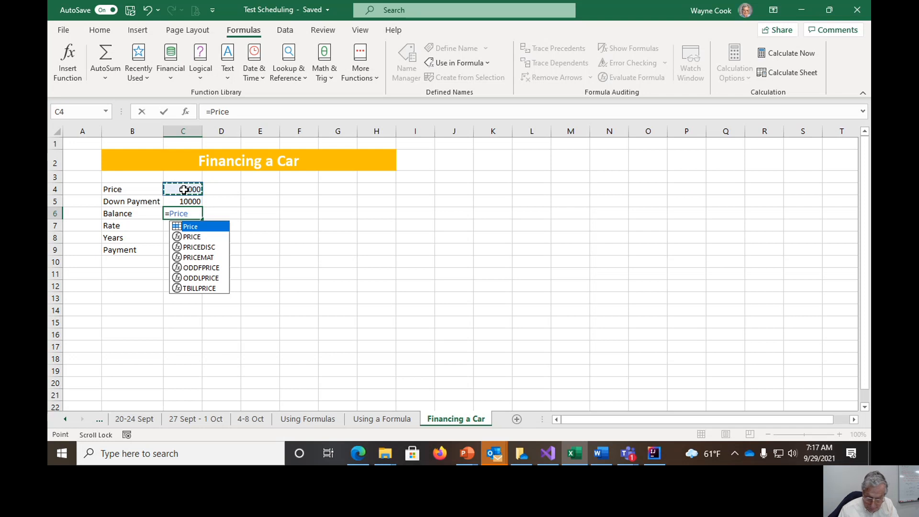
pyautogui.write('-')
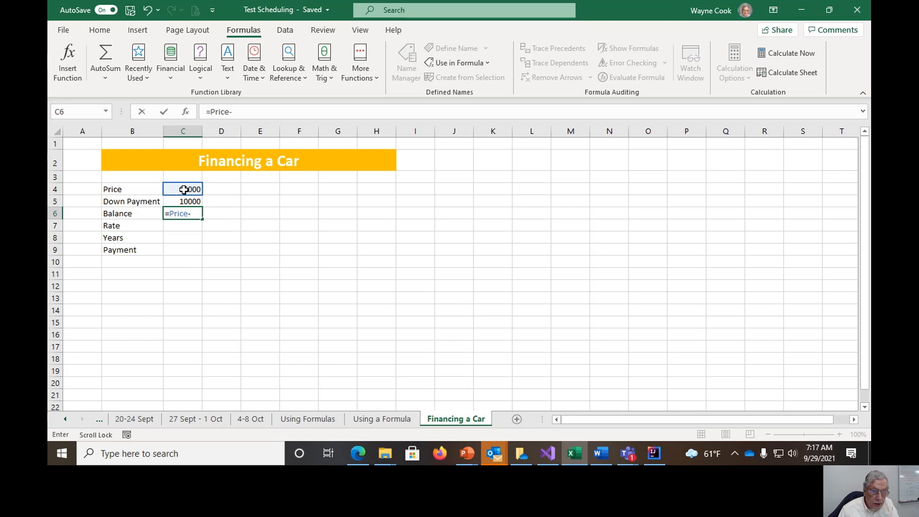
pyautogui.click(188, 203)
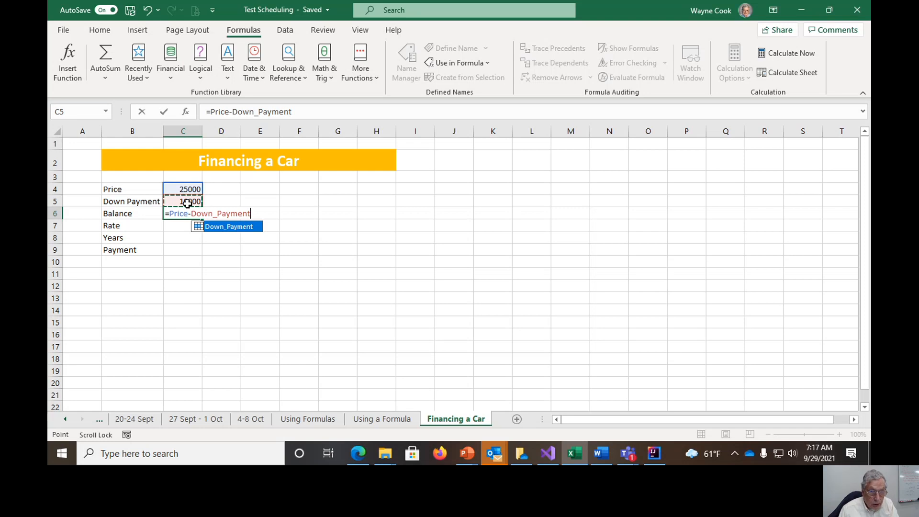
pyautogui.press('Return')
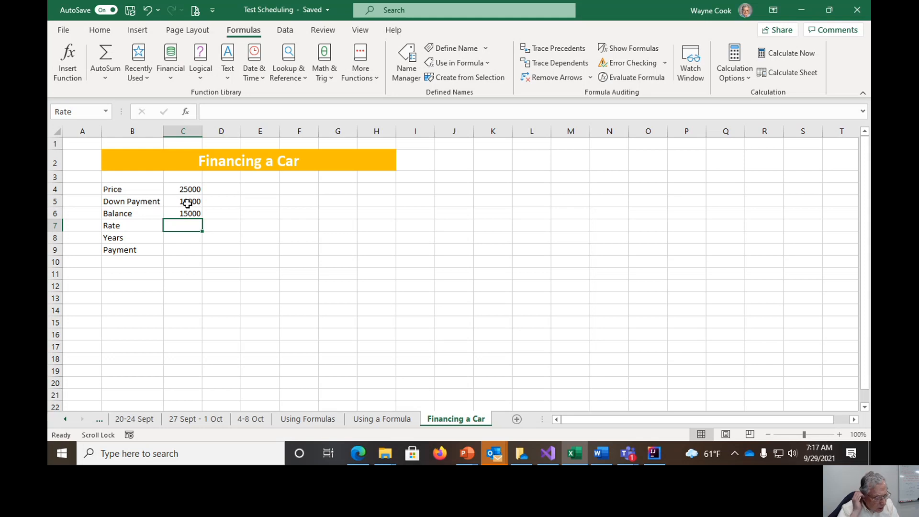
# Enter a rate of 3.5% in C7 and 3 years in C8
pyautogui.write('3')
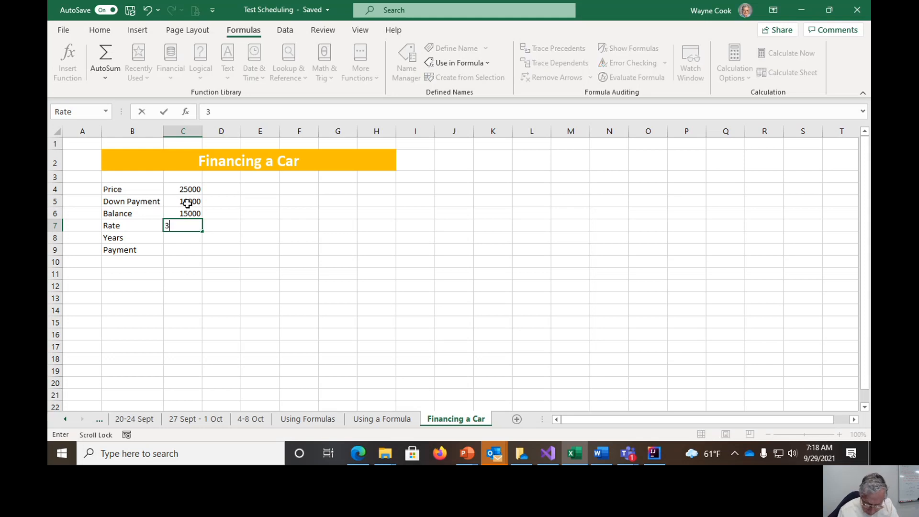
pyautogui.write('.5%')
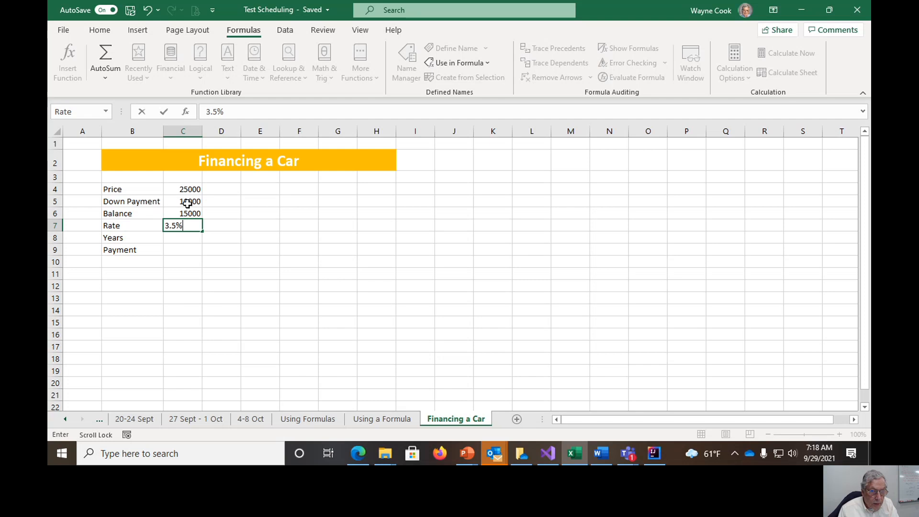
pyautogui.press('Return')
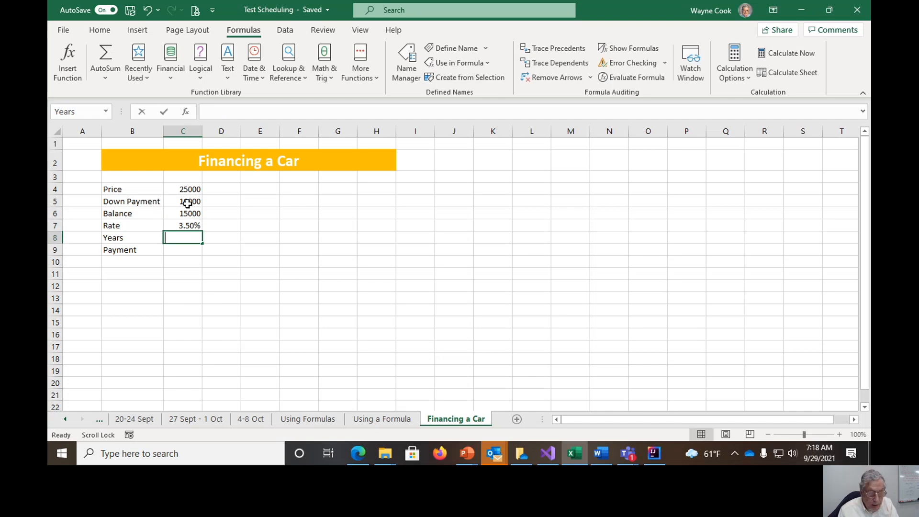
pyautogui.write('3')
pyautogui.press('Return')
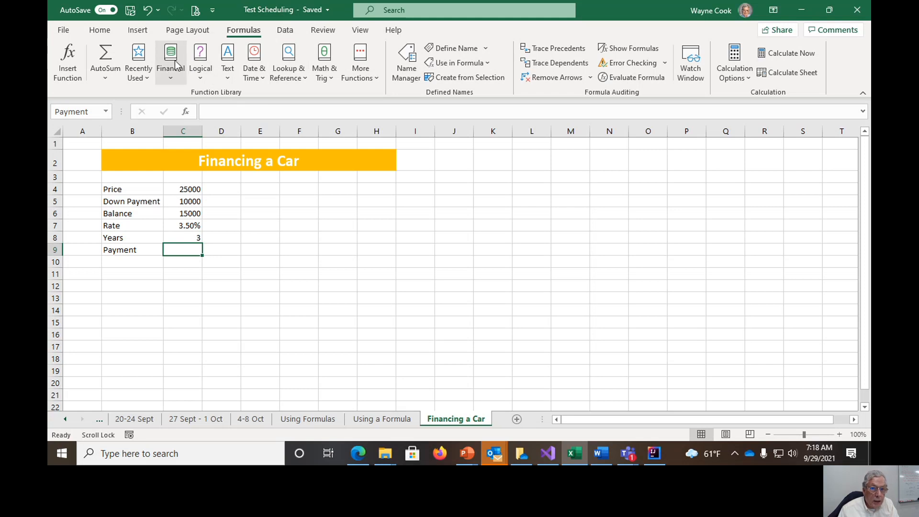
# Insert the PMT financial function in the Payment cell C9 and set its Rate argument to Rate/12
pyautogui.click(168, 75)
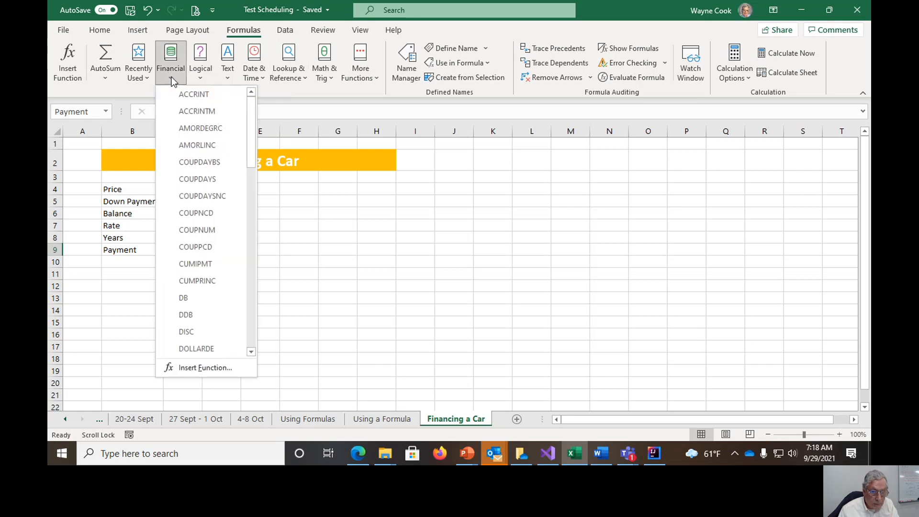
pyautogui.scroll(-3, 229, 232)
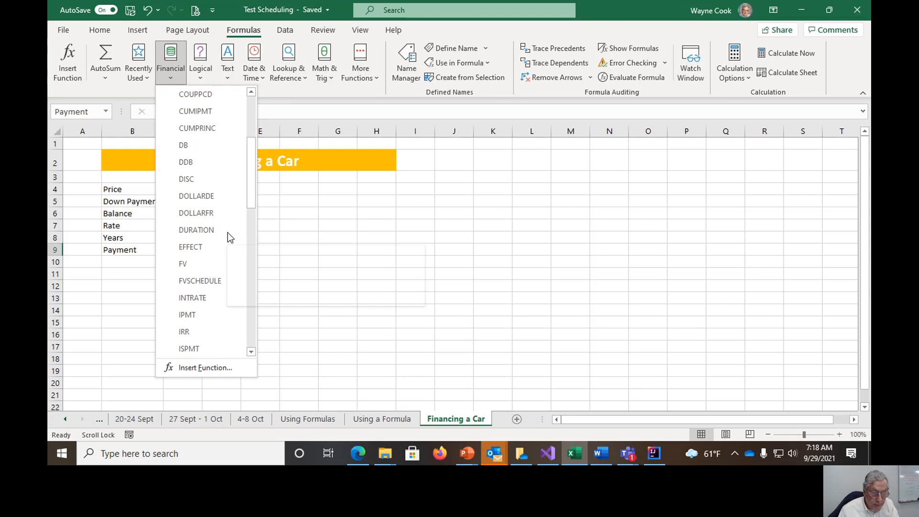
pyautogui.scroll(-4, 227, 232)
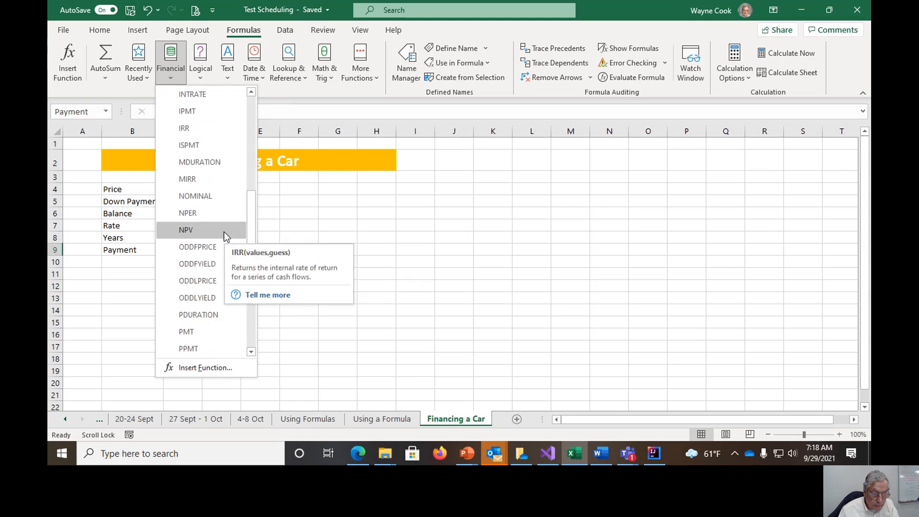
pyautogui.click(197, 333)
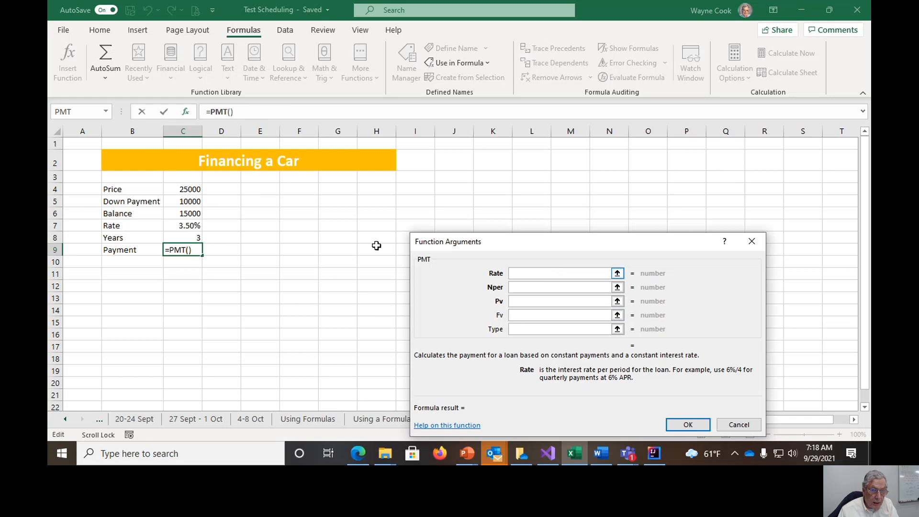
pyautogui.click(183, 222)
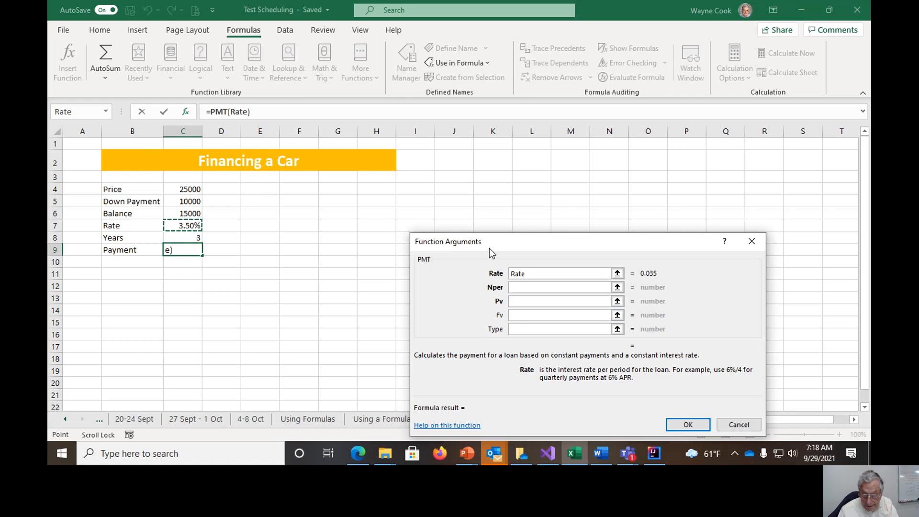
pyautogui.write('/12')
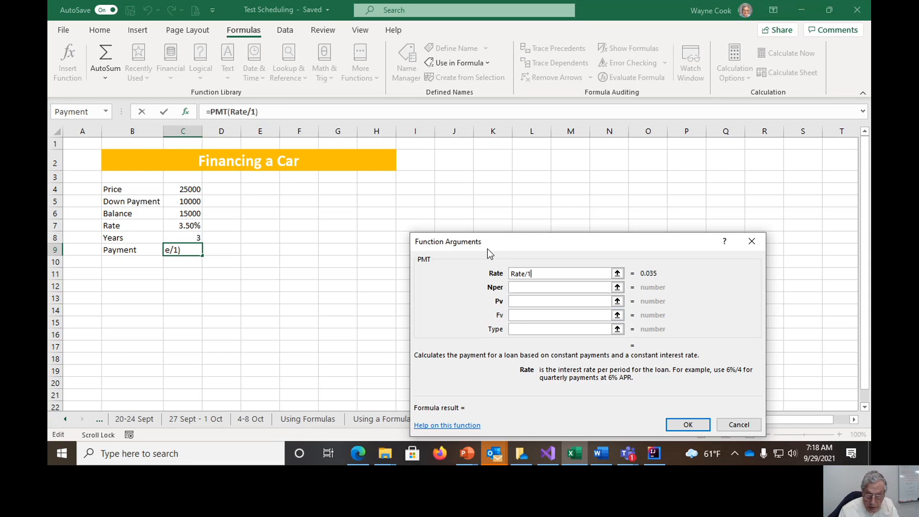
# Set the PMT function's Nper argument to Years*12 and Pv to Balance, and complete the payment formula
pyautogui.click(529, 287)
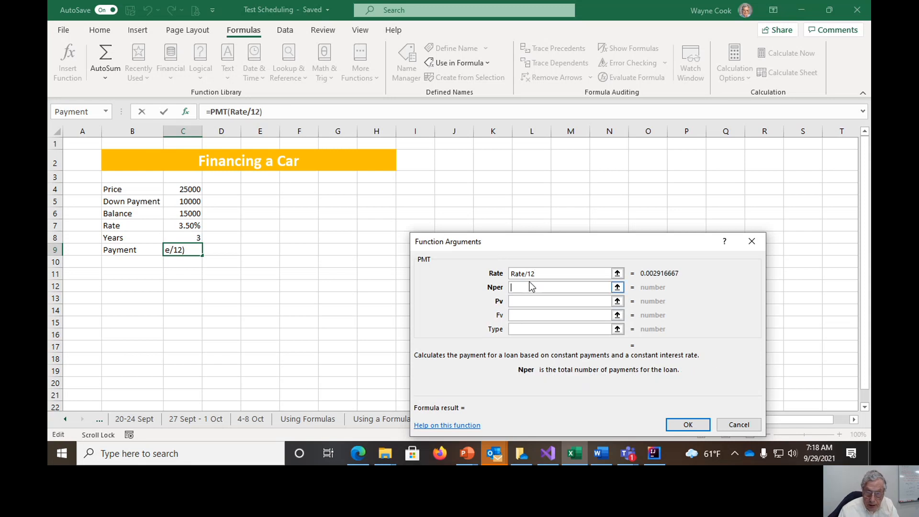
pyautogui.click(199, 238)
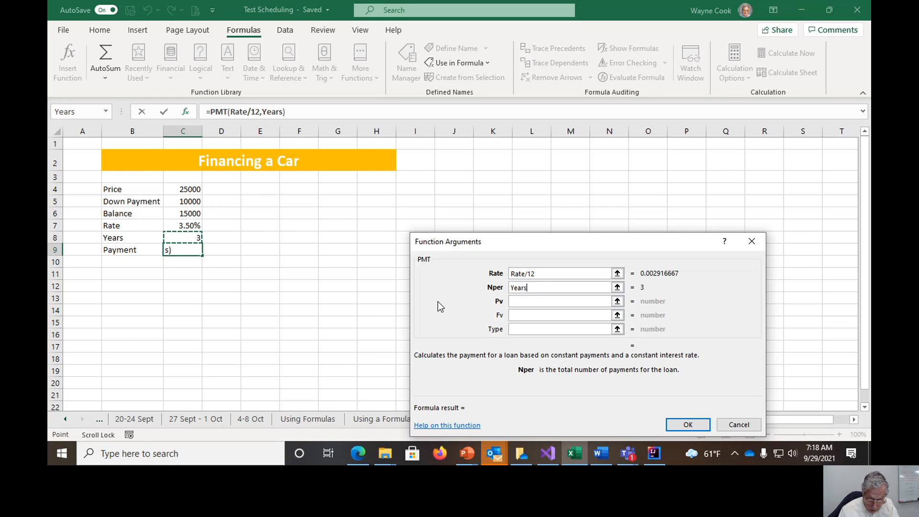
pyautogui.write('*')
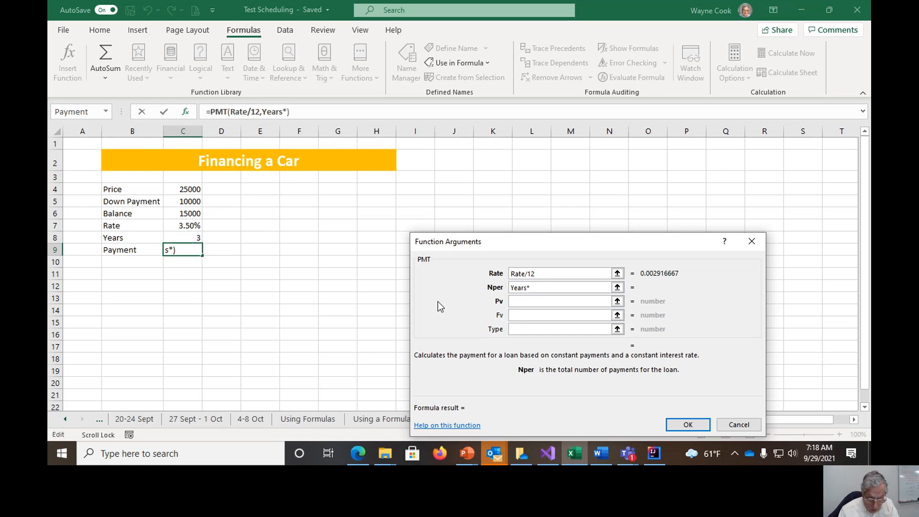
pyautogui.write('12')
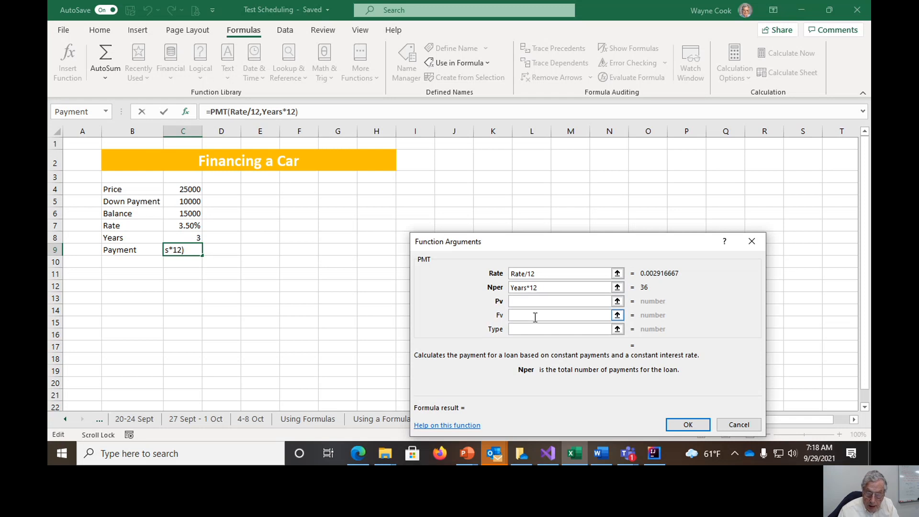
pyautogui.click(530, 302)
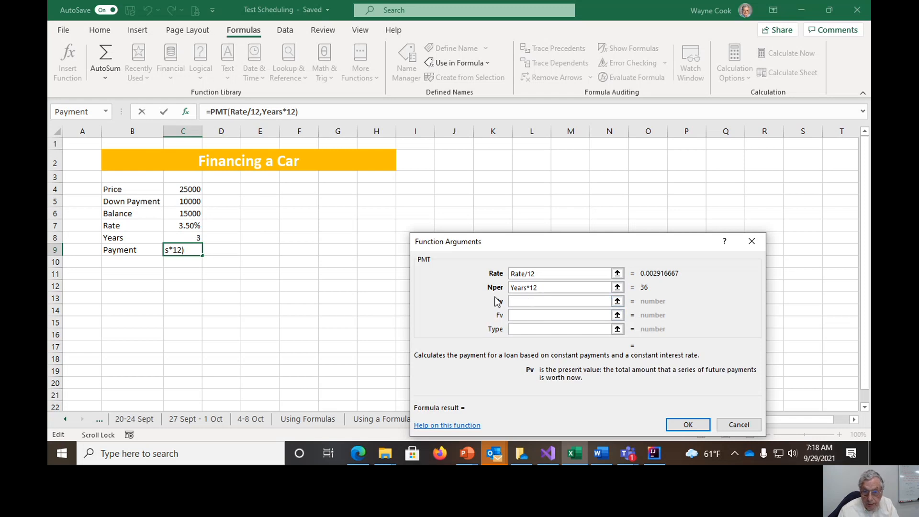
pyautogui.click(190, 213)
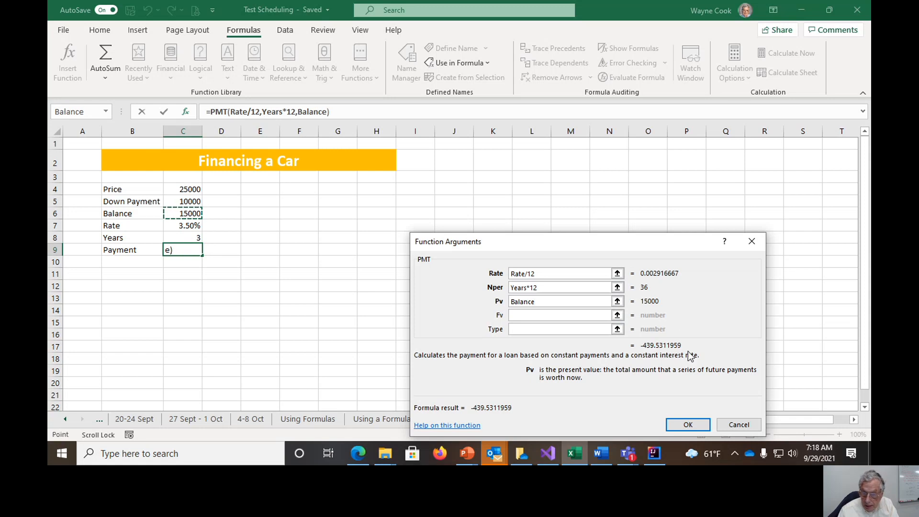
pyautogui.click(690, 426)
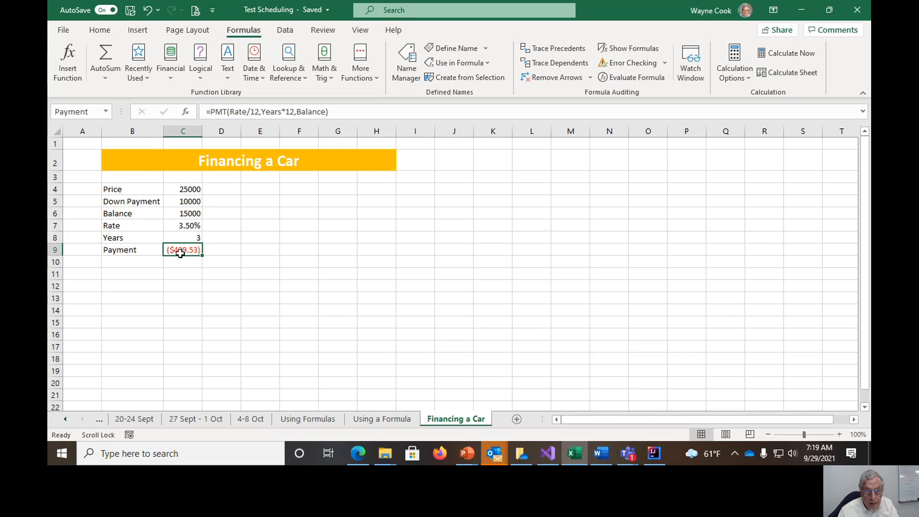
# Negate the payment formula in C9 so it reads =-PMT(Rate/12,Years*12,Balance)
pyautogui.click(209, 113)
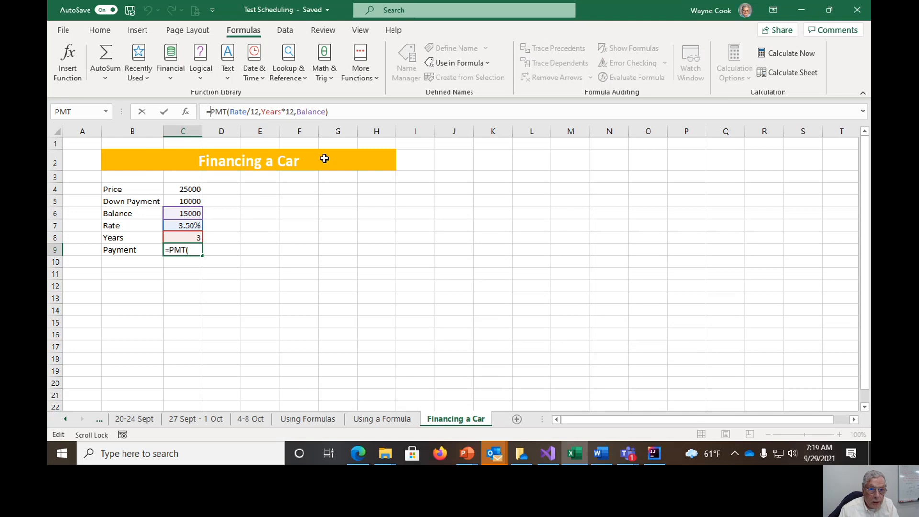
pyautogui.write('-')
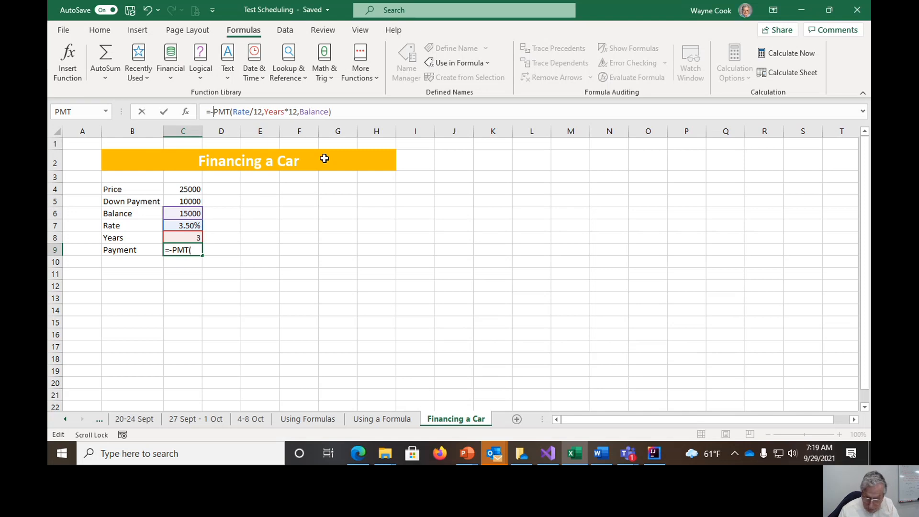
pyautogui.click(384, 115)
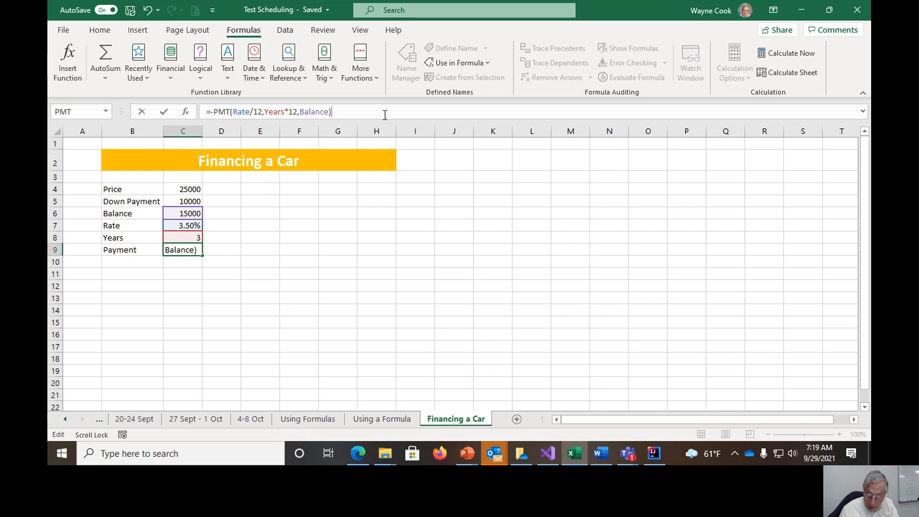
pyautogui.press('Return')
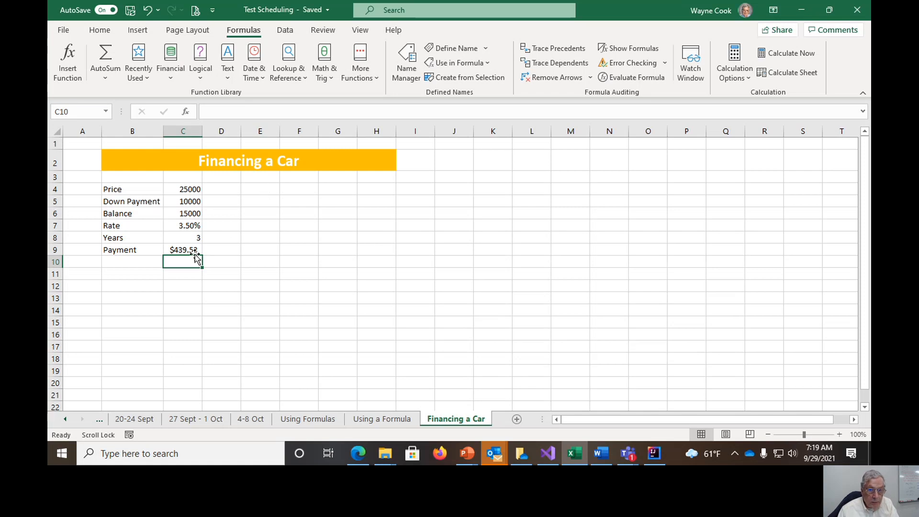
# Enter the table headers Month, Principal and Interest in cells E4, F4 and G4
pyautogui.click(260, 190)
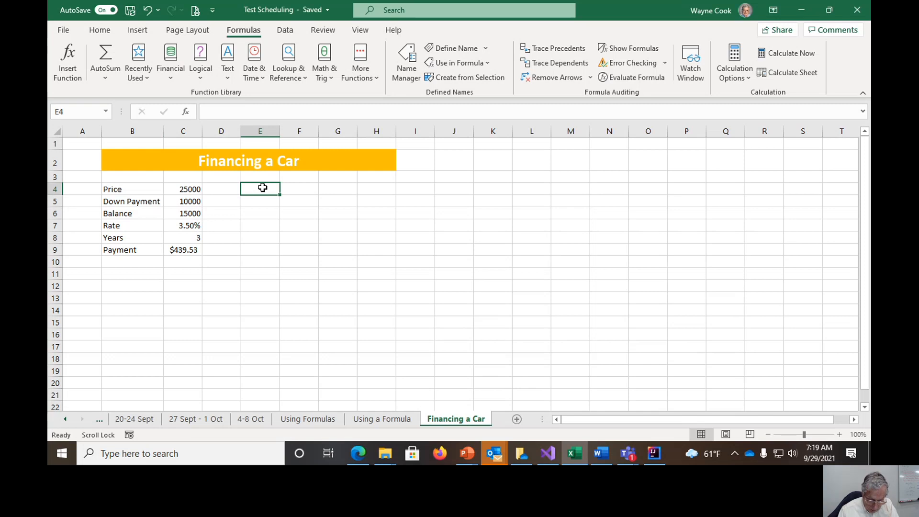
pyautogui.write('Month')
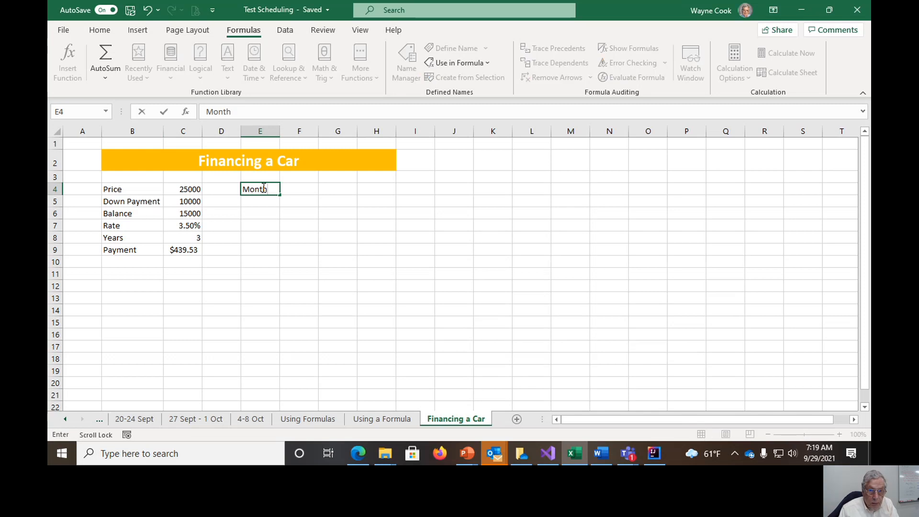
pyautogui.press('Tab')
pyautogui.write('Pri')
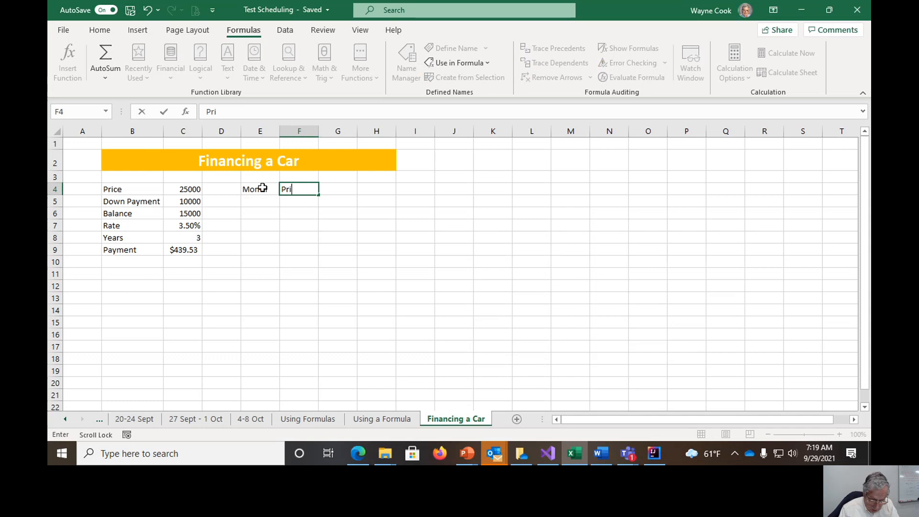
pyautogui.write('ncipal')
pyautogui.press('Tab')
pyautogui.write('Inter')
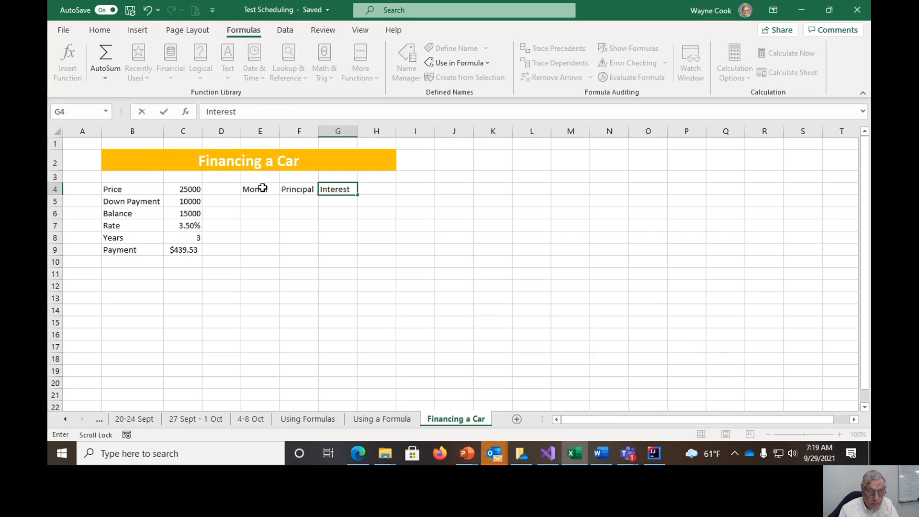
pyautogui.press('Return')
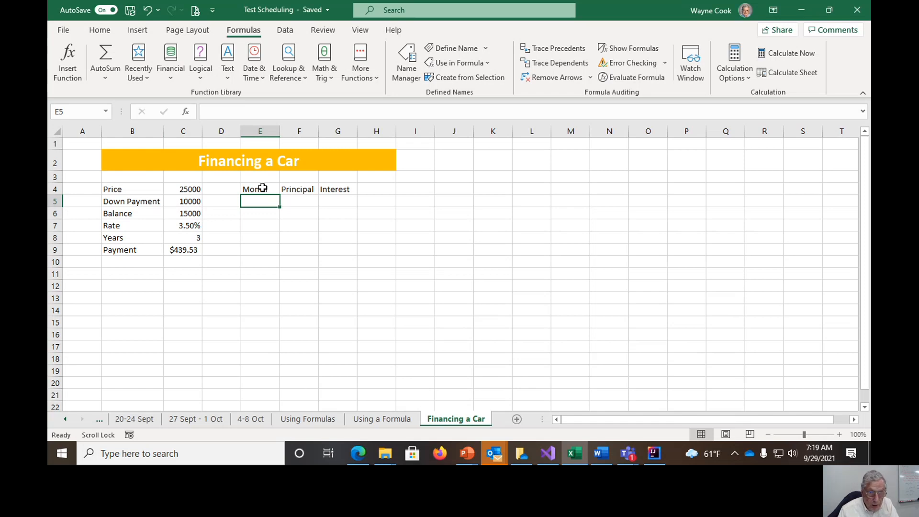
# Enter 1 in E5 and fill the month numbers down as a series from 1 to 20 through E24
pyautogui.write('1')
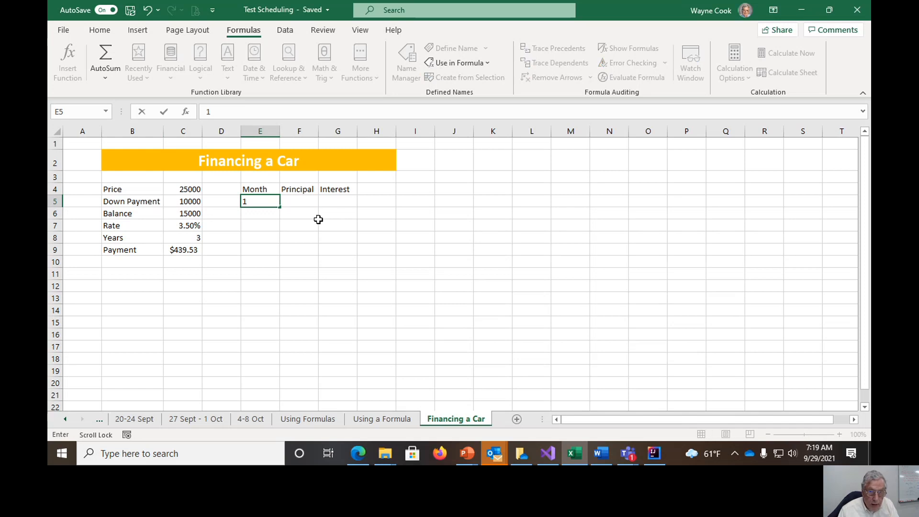
pyautogui.click(164, 111)
pyautogui.moveTo(281, 206); pyautogui.dragTo(268, 374)
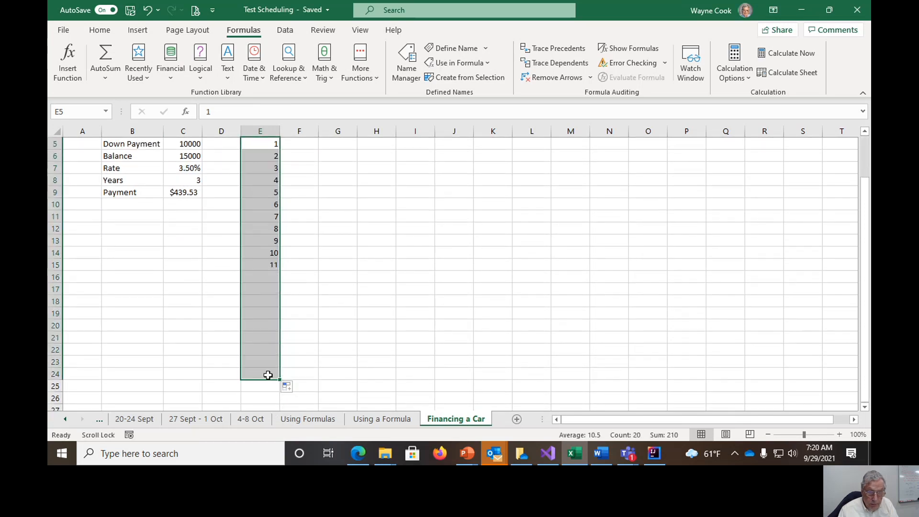
pyautogui.scroll(2, 386, 281)
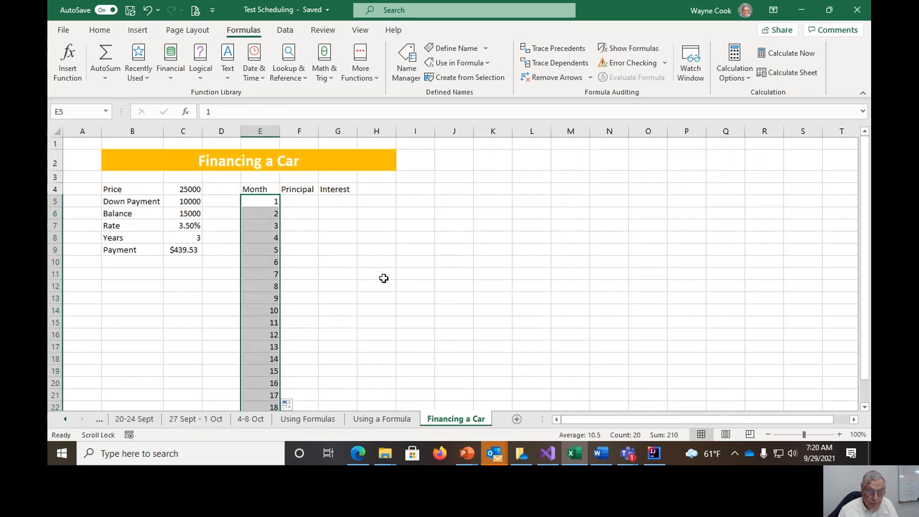
# Apply the dollar Accounting number format to the Price, Down Payment and Balance values in C4:C6
pyautogui.click(299, 203)
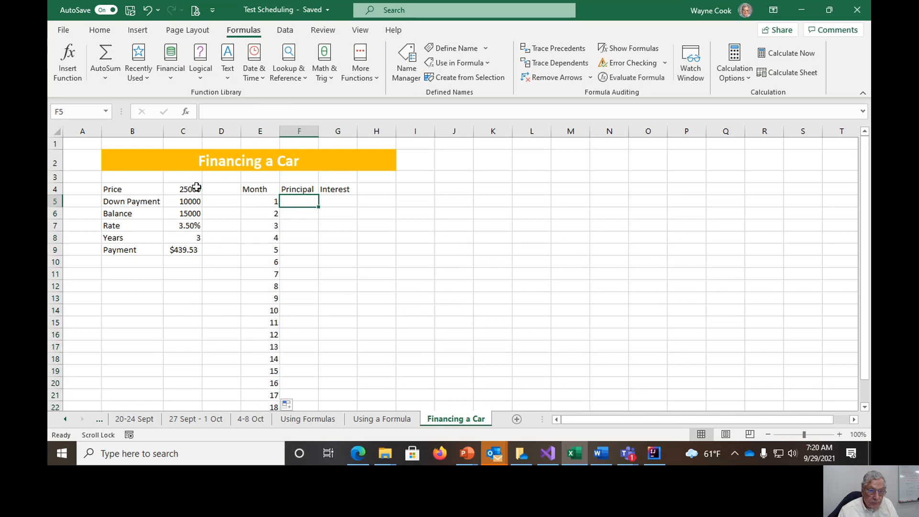
pyautogui.moveTo(194, 188); pyautogui.dragTo(190, 213)
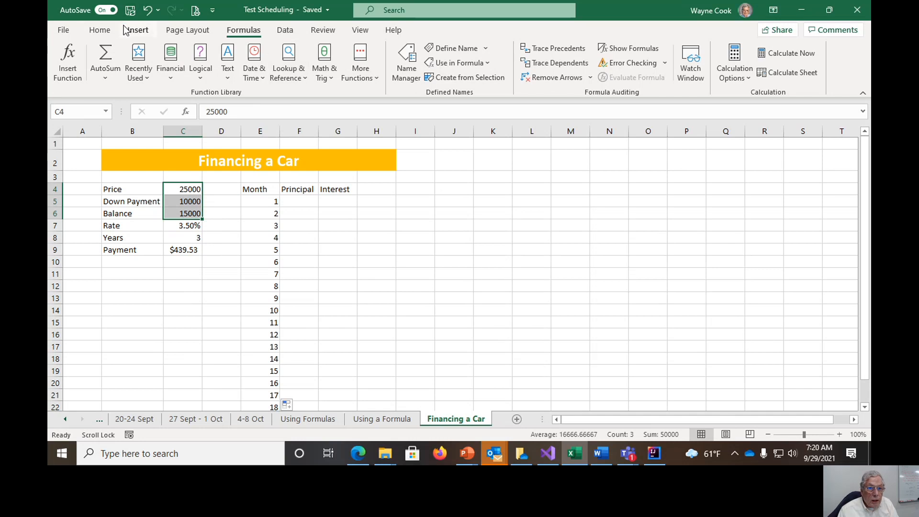
pyautogui.click(99, 31)
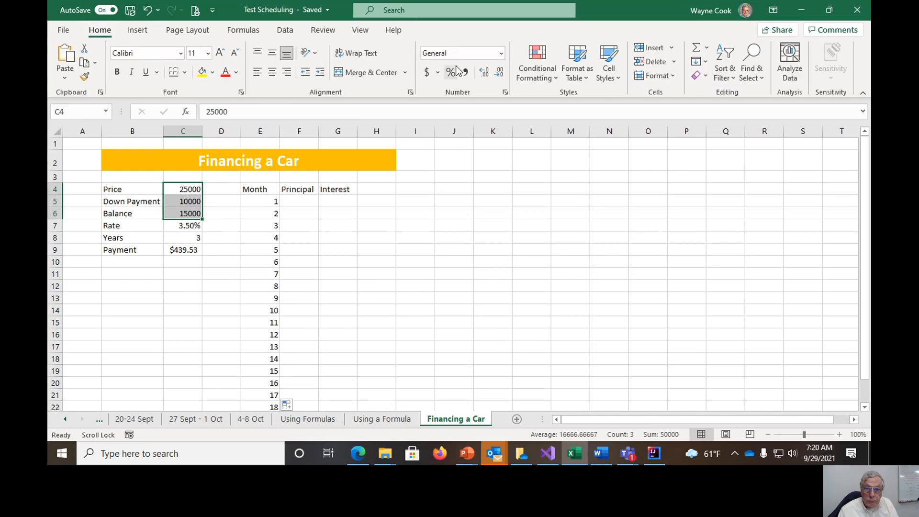
pyautogui.click(428, 72)
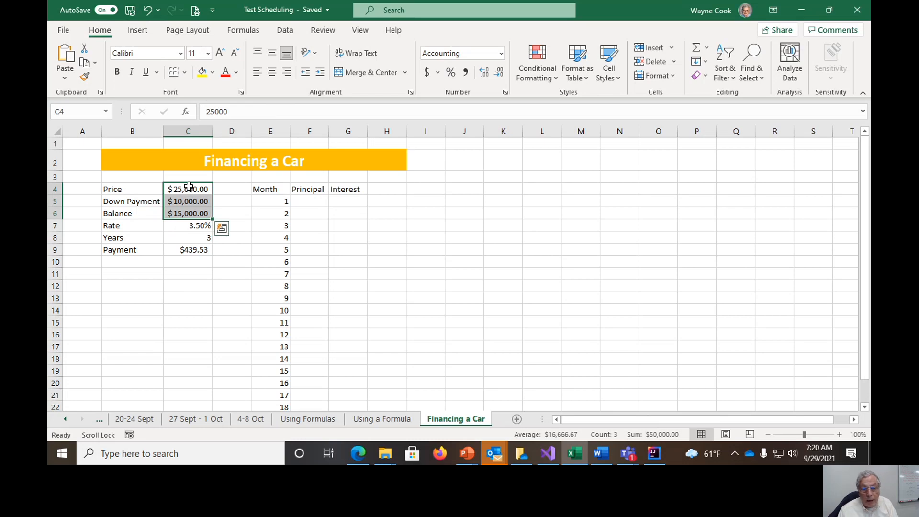
# Insert the PPMT financial function in the first Principal cell F5 and set its Rate argument to Rate/12
pyautogui.click(317, 202)
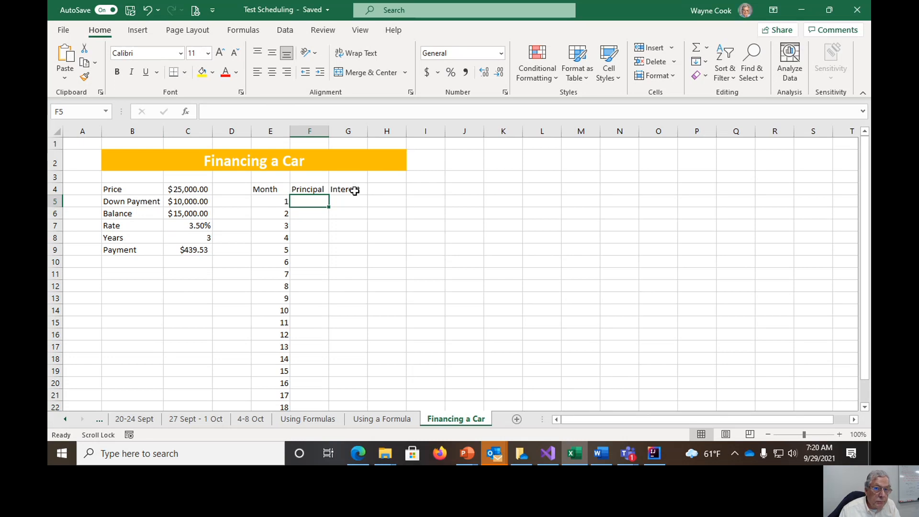
pyautogui.click(244, 30)
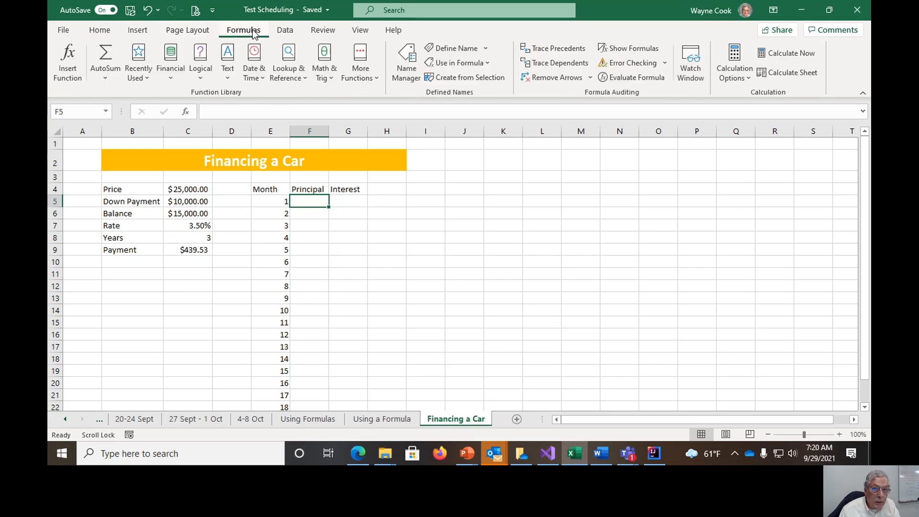
pyautogui.click(173, 74)
pyautogui.scroll(-3, 207, 170)
pyautogui.scroll(-4, 201, 173)
pyautogui.scroll(-3, 196, 174)
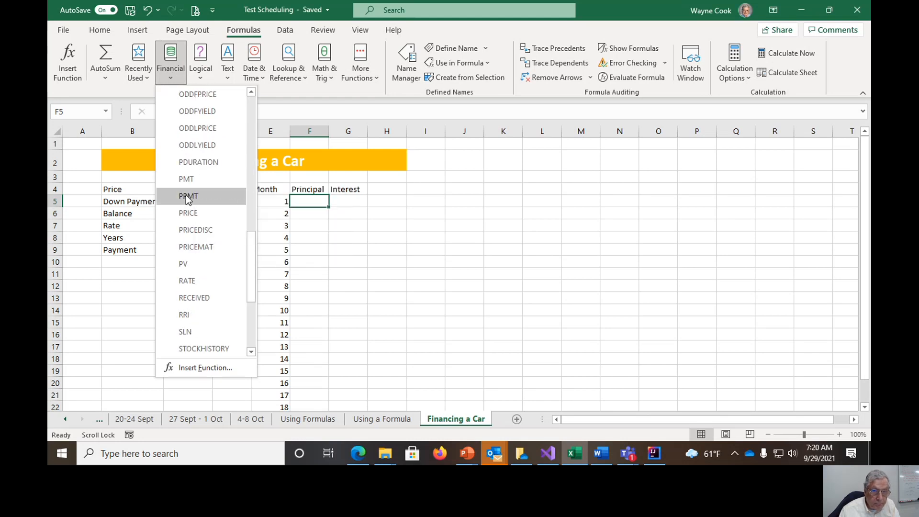
pyautogui.click(189, 197)
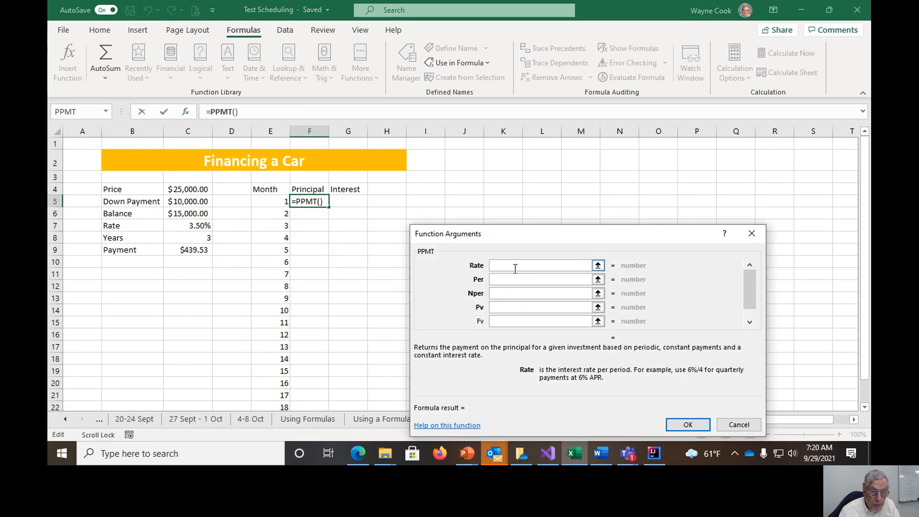
pyautogui.click(196, 227)
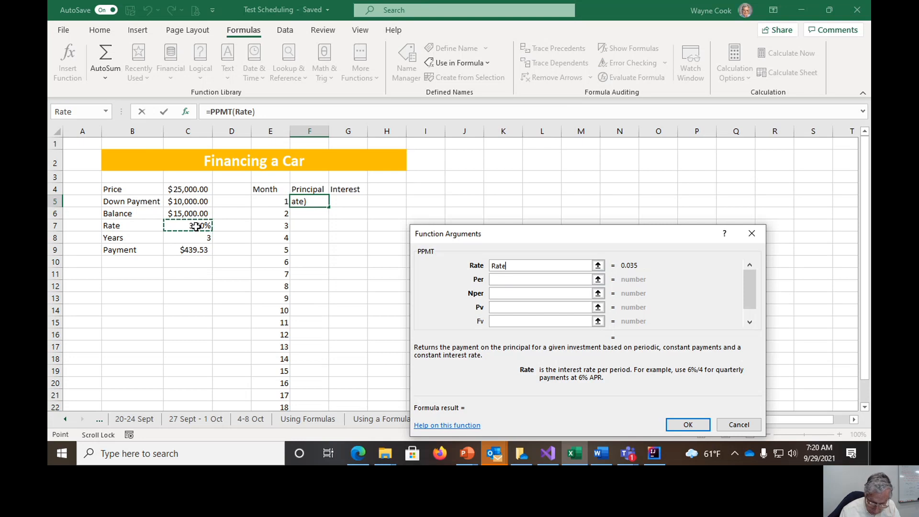
pyautogui.write('/12')
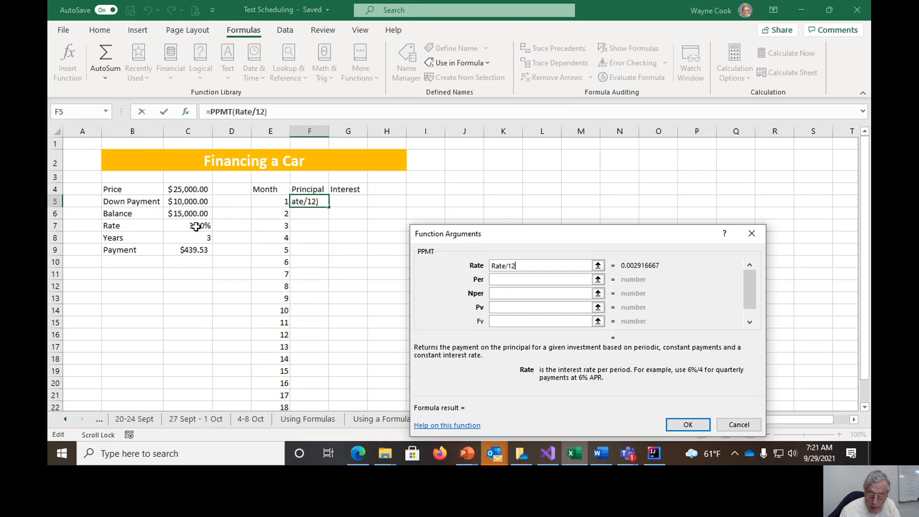
# Set the PPMT function's Per argument to E5, Nper to Years*12 and Pv to Balance, and complete the formula
pyautogui.click(506, 279)
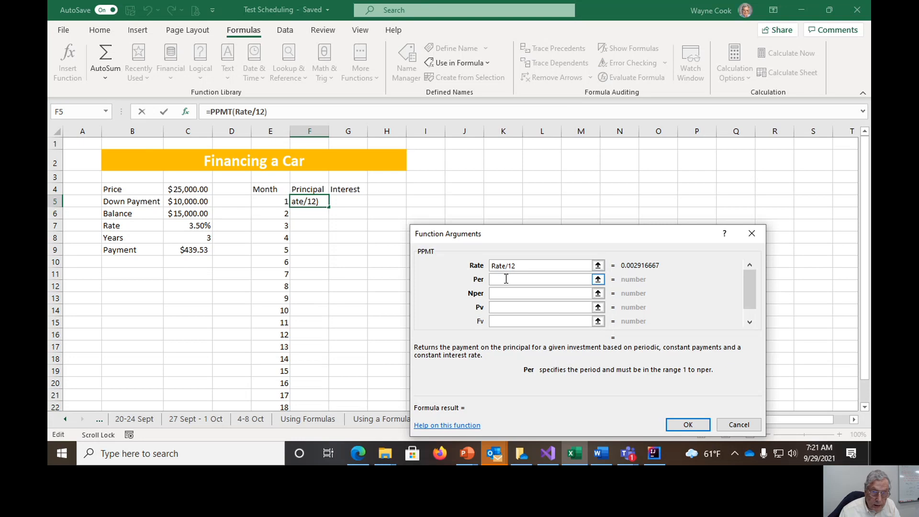
pyautogui.click(270, 201)
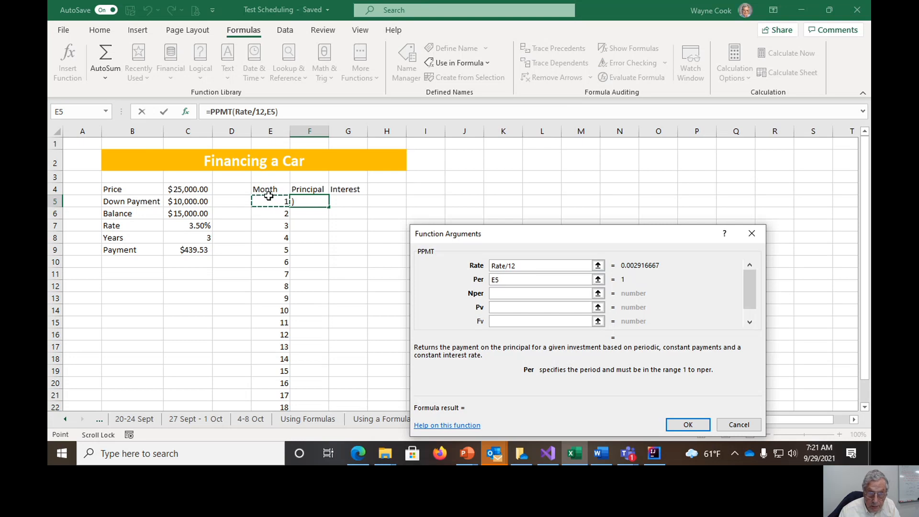
pyautogui.click(518, 294)
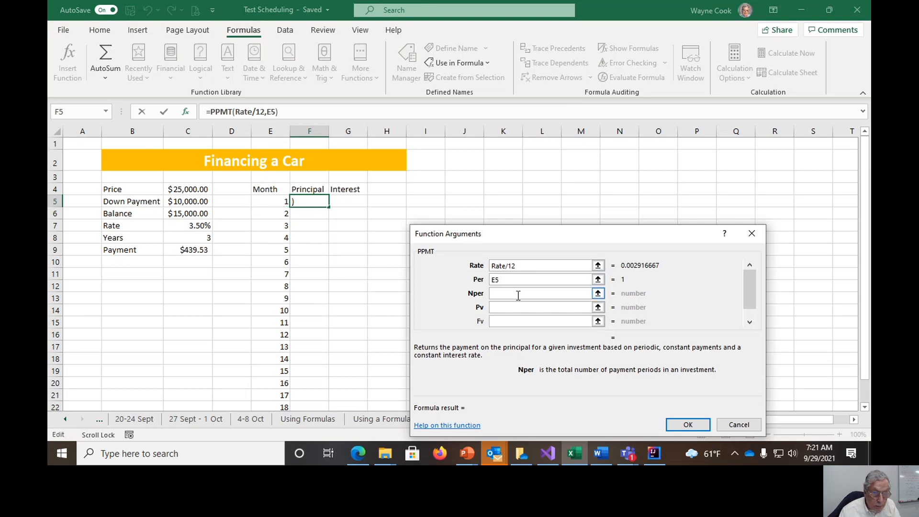
pyautogui.click(202, 240)
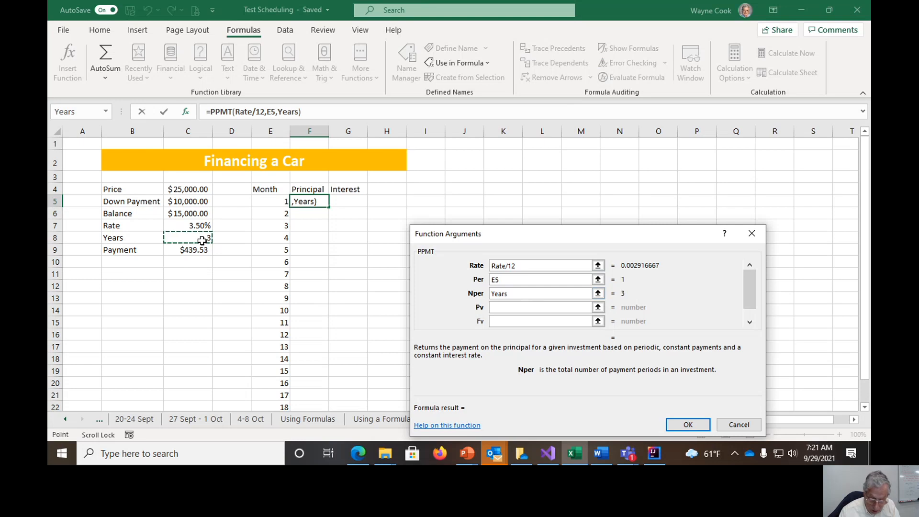
pyautogui.write('*12')
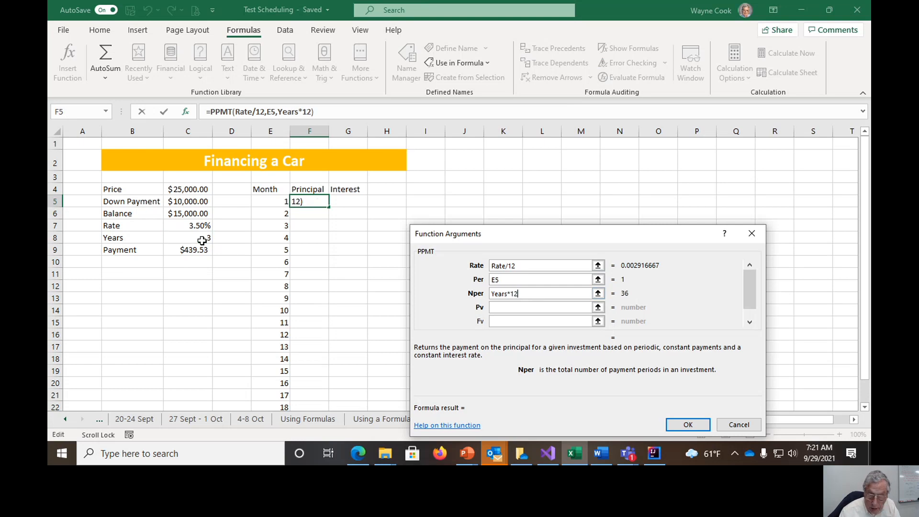
pyautogui.click(499, 307)
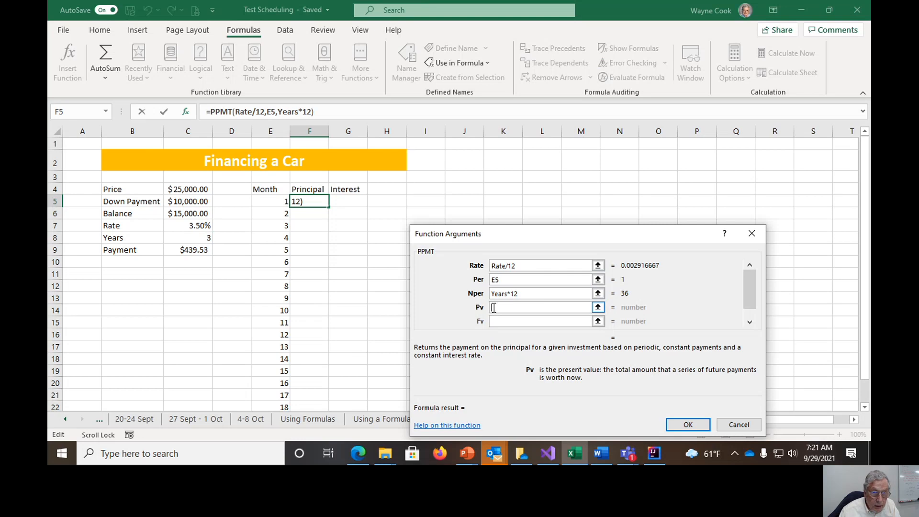
pyautogui.click(189, 213)
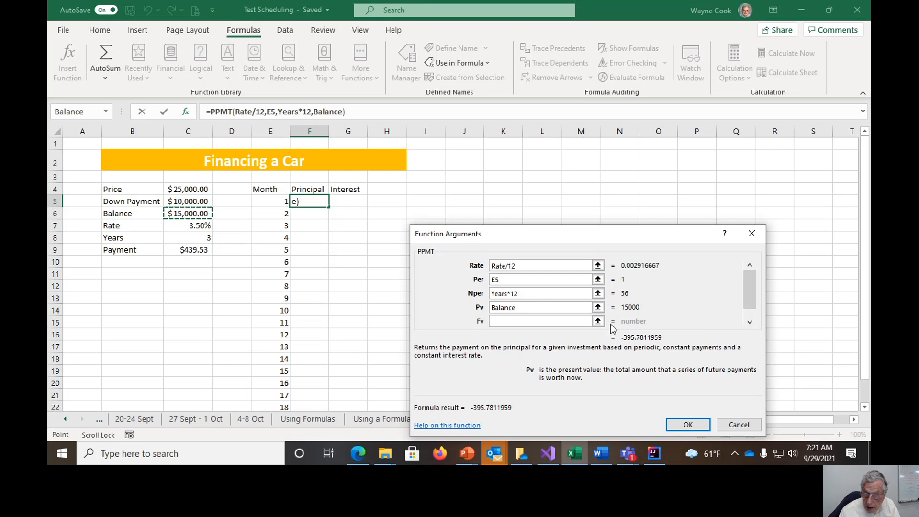
pyautogui.click(696, 426)
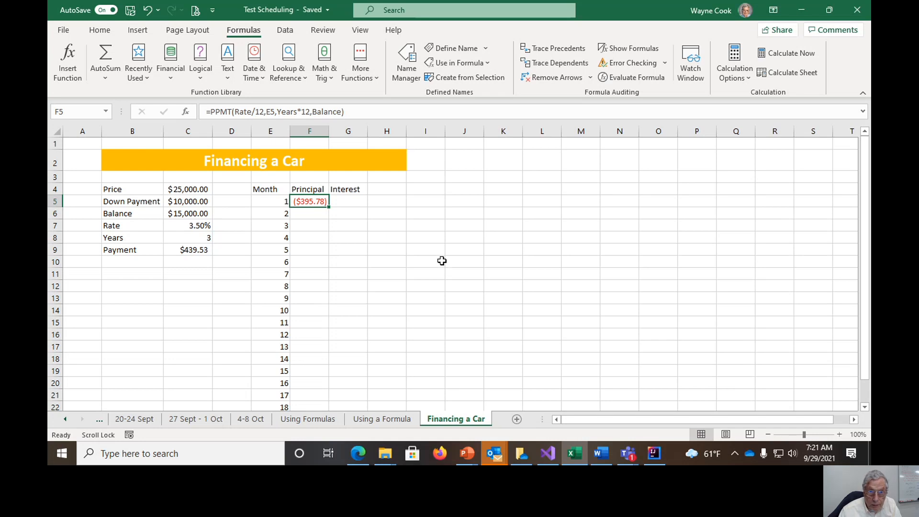
# Negate the principal formula in F5 so it reads =-PPMT(Rate/12,E5,Years*12,Balance)
pyautogui.click(211, 113)
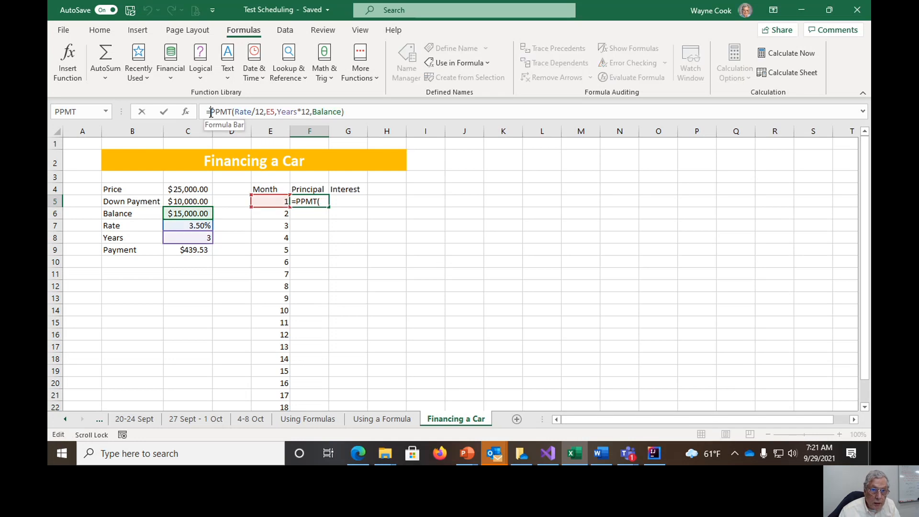
pyautogui.write('-')
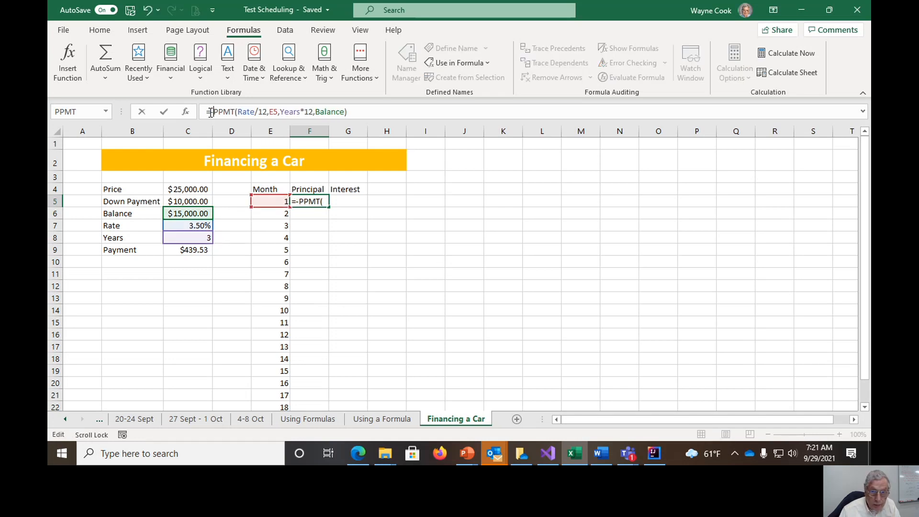
pyautogui.press('Return')
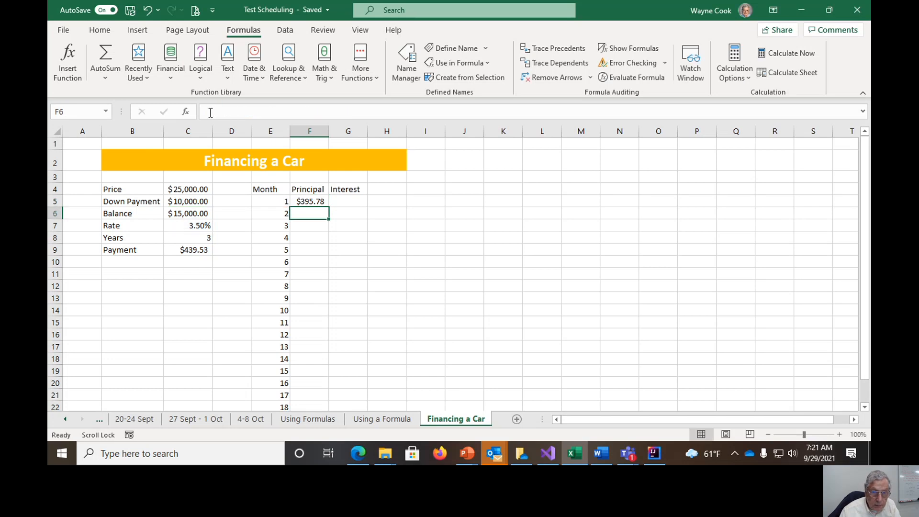
# Insert the IPMT financial function in the first Interest cell G5 and set its Rate argument to Rate/12
pyautogui.click(349, 199)
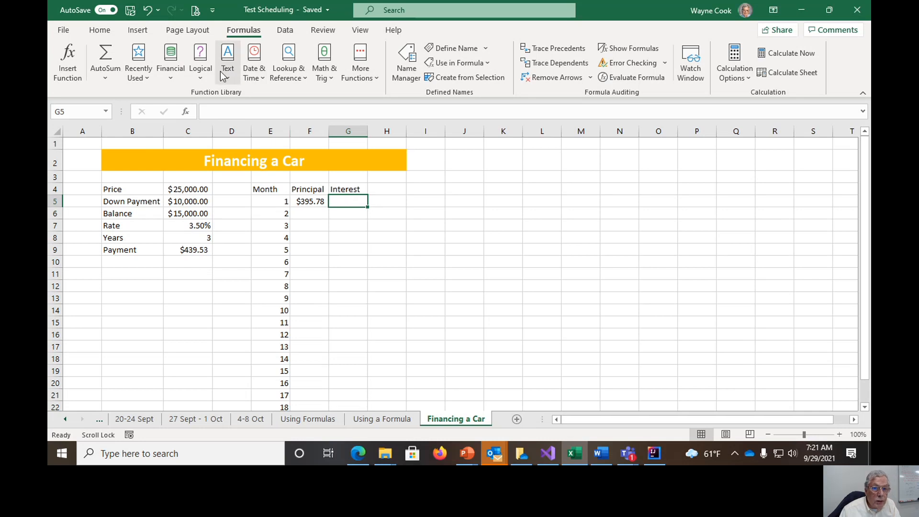
pyautogui.click(174, 77)
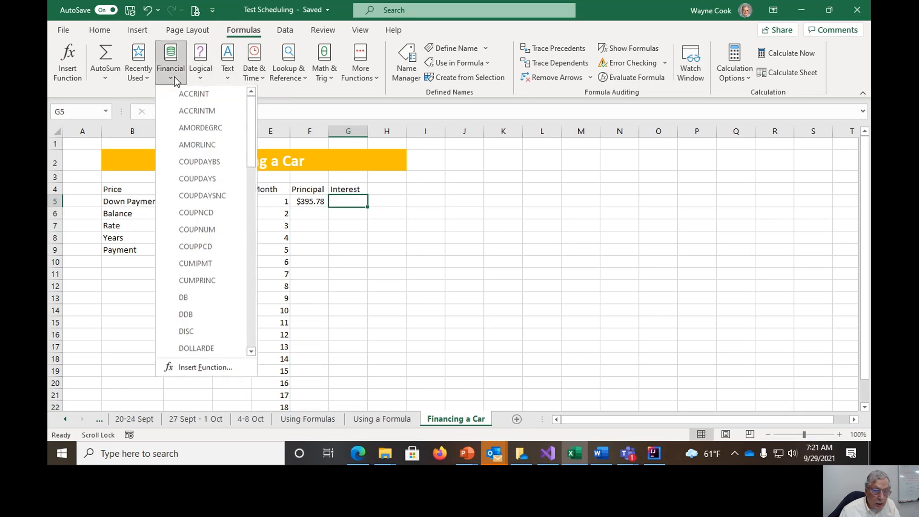
pyautogui.scroll(-1, 179, 98)
pyautogui.scroll(-3, 180, 98)
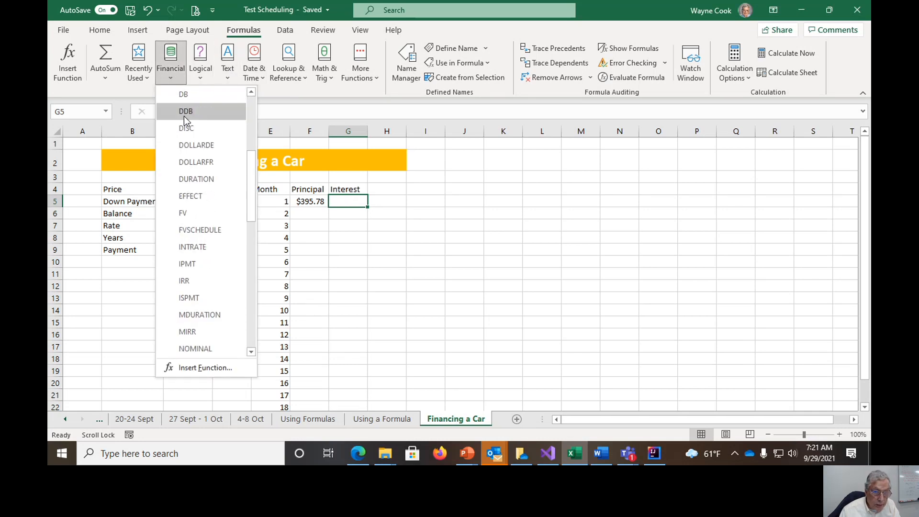
pyautogui.click(185, 266)
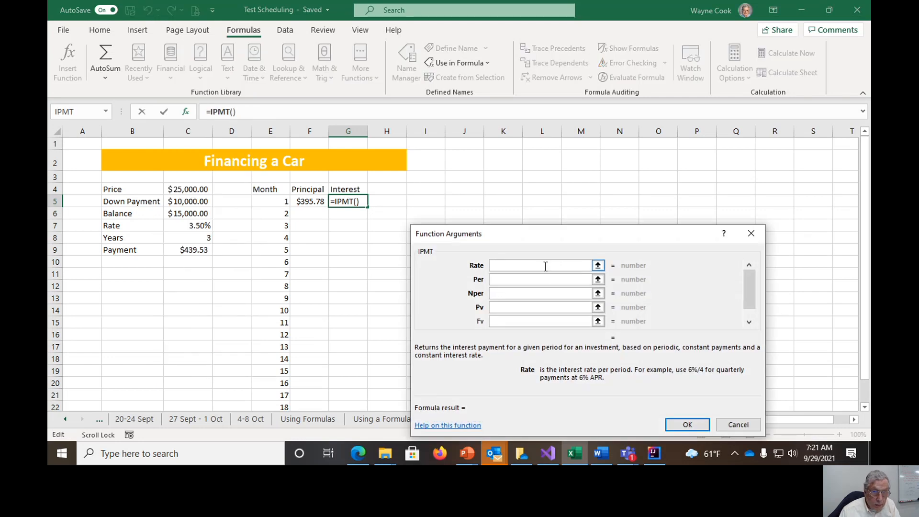
pyautogui.click(204, 226)
pyautogui.write('/12')
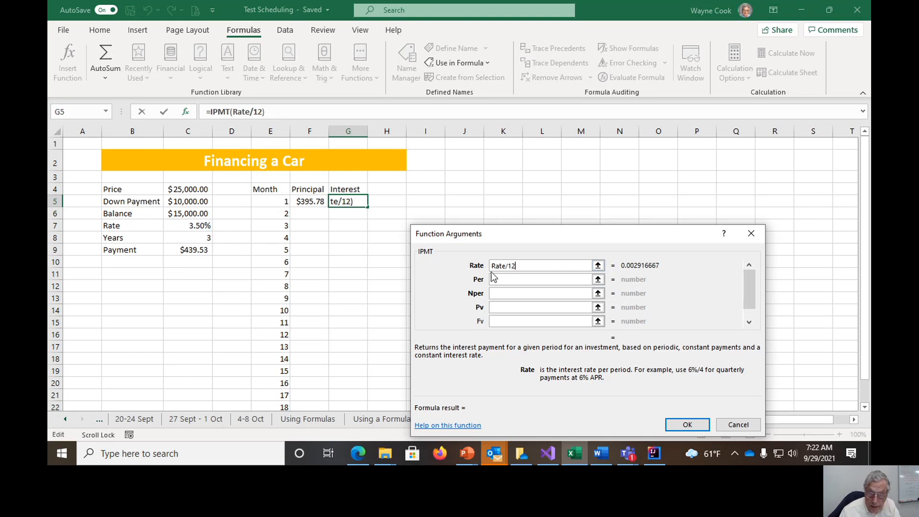
# Set the IPMT function's Per argument to E5, Nper to Years*12 and Pv to Balance, and complete the formula
pyautogui.click(520, 279)
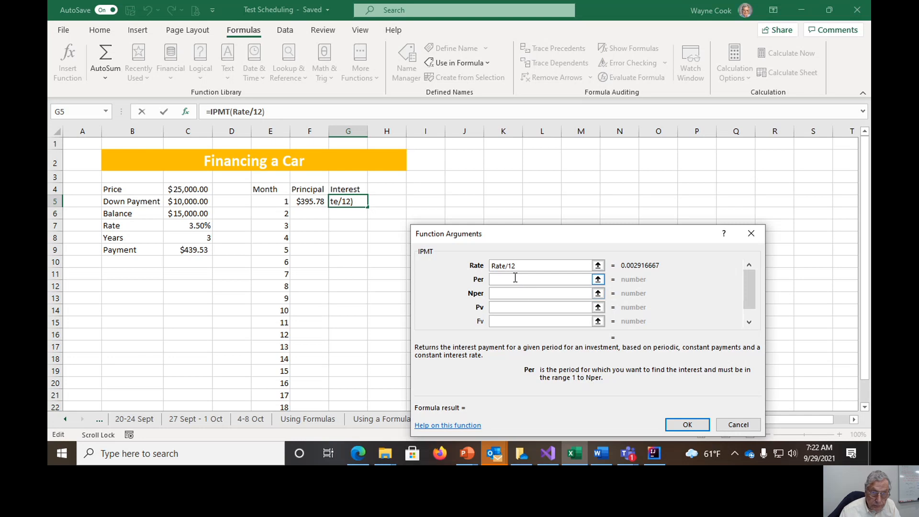
pyautogui.click(282, 202)
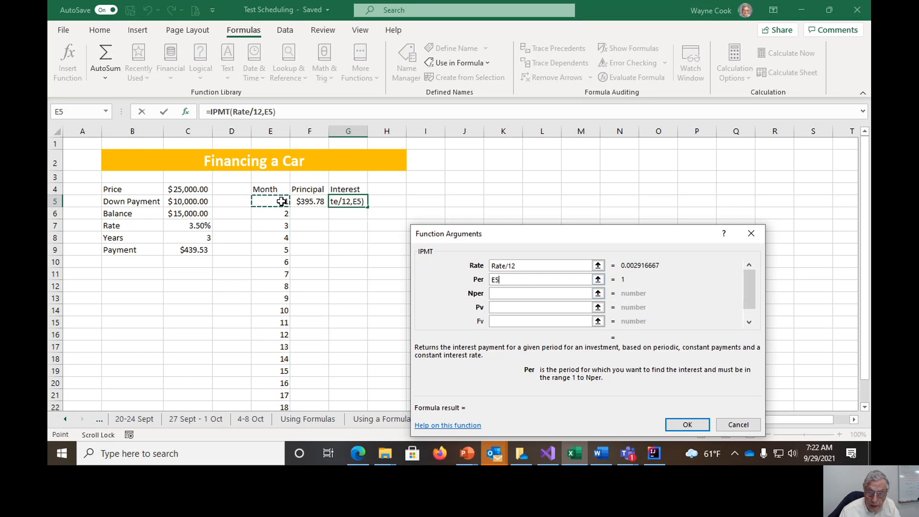
pyautogui.click(508, 294)
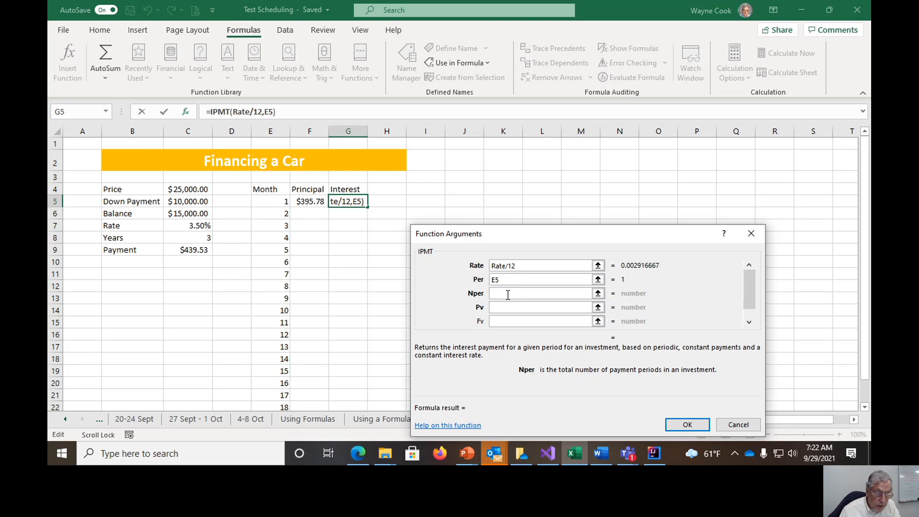
pyautogui.click(204, 238)
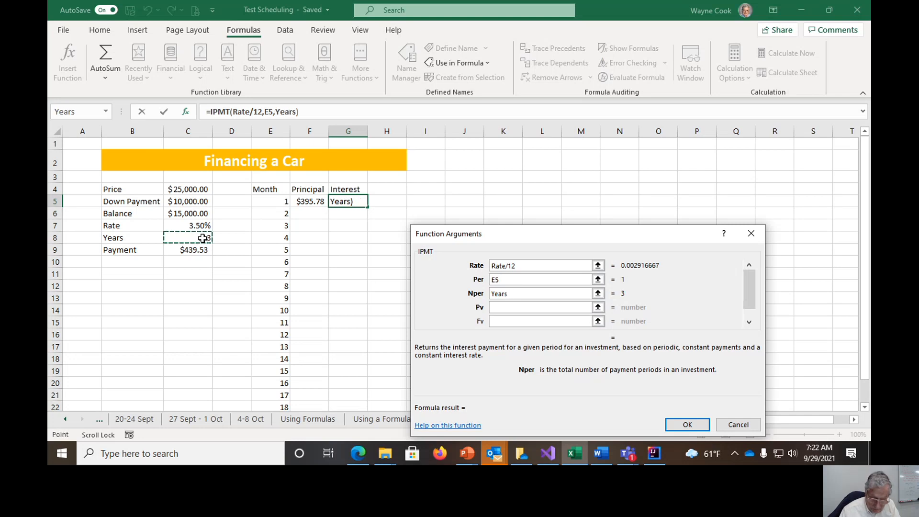
pyautogui.write('*12')
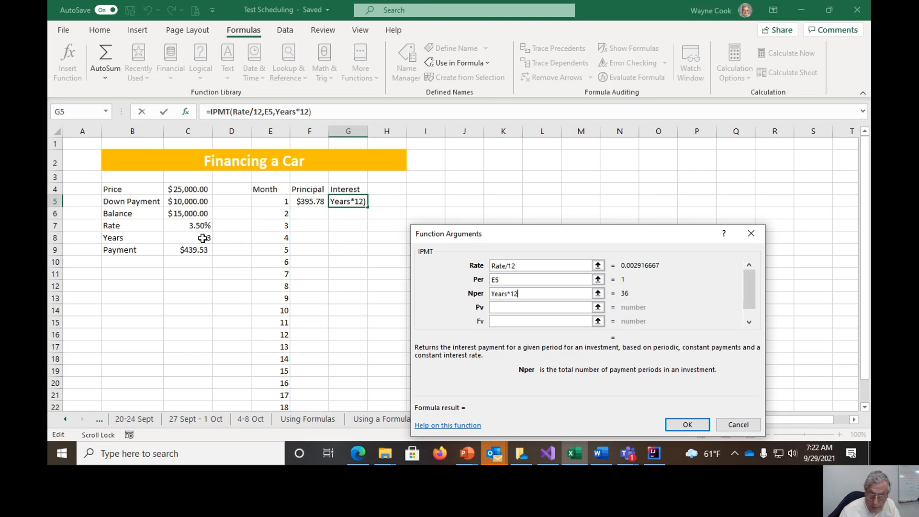
pyautogui.click(500, 307)
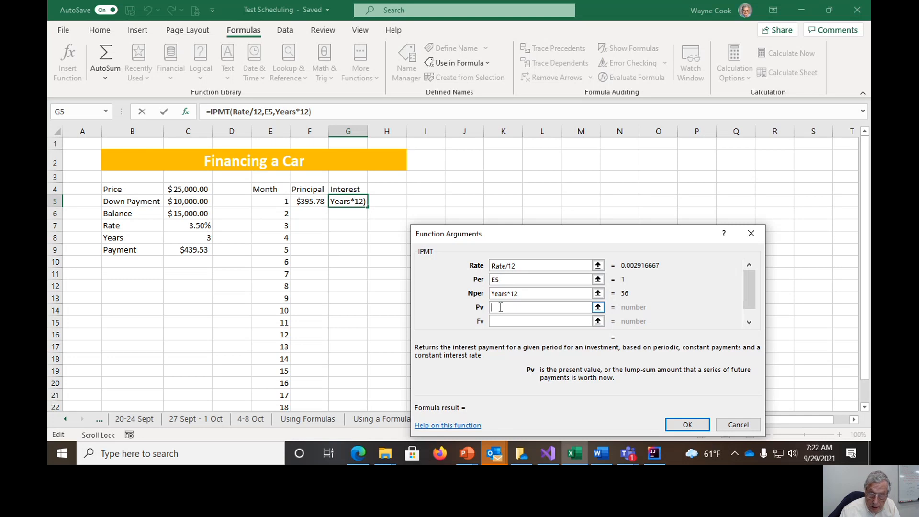
pyautogui.click(190, 214)
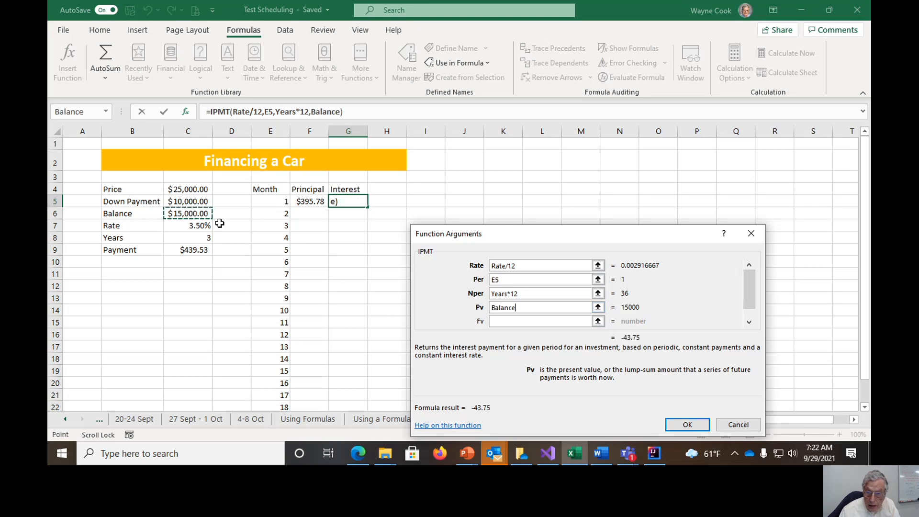
pyautogui.click(689, 425)
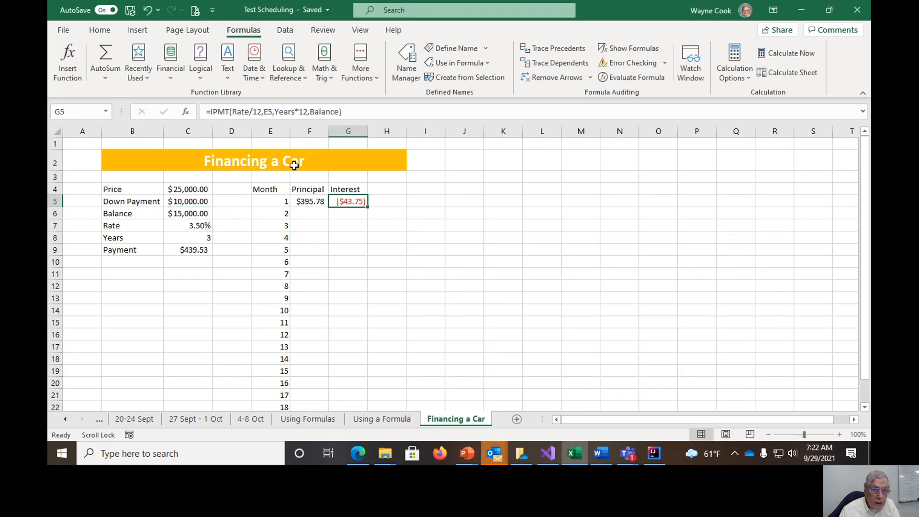
# Negate the interest formula in G5 so it reads =-IPMT(Rate/12,E5,Years*12,Balance)
pyautogui.click(211, 114)
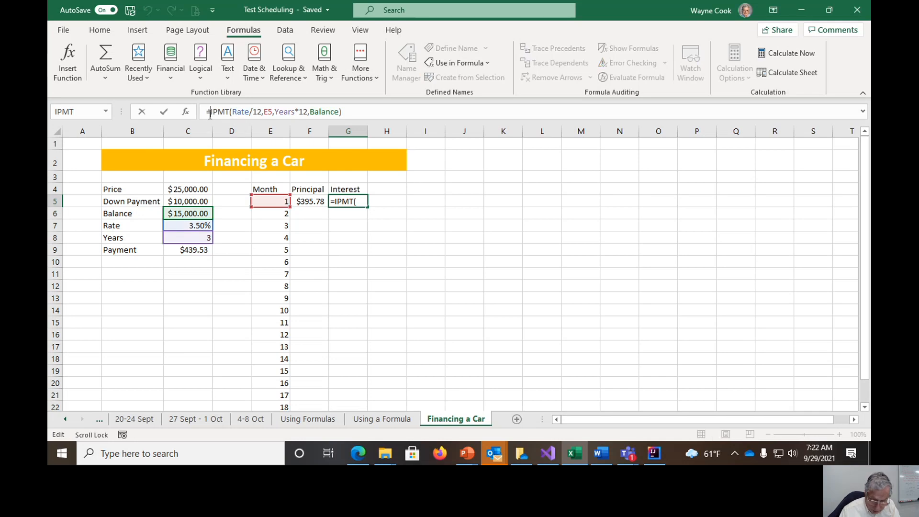
pyautogui.write('-')
pyautogui.press('Return')
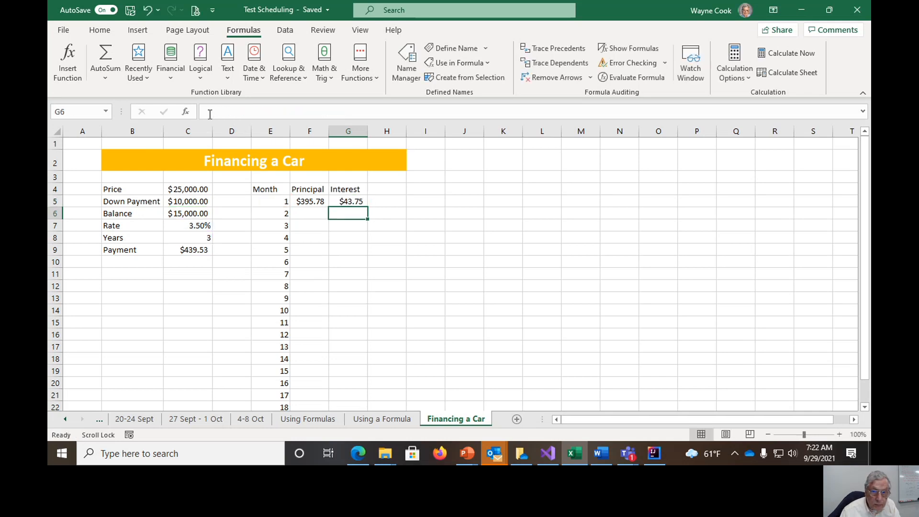
# Add the column heading Total in H4, beside the Interest heading
pyautogui.click(400, 189)
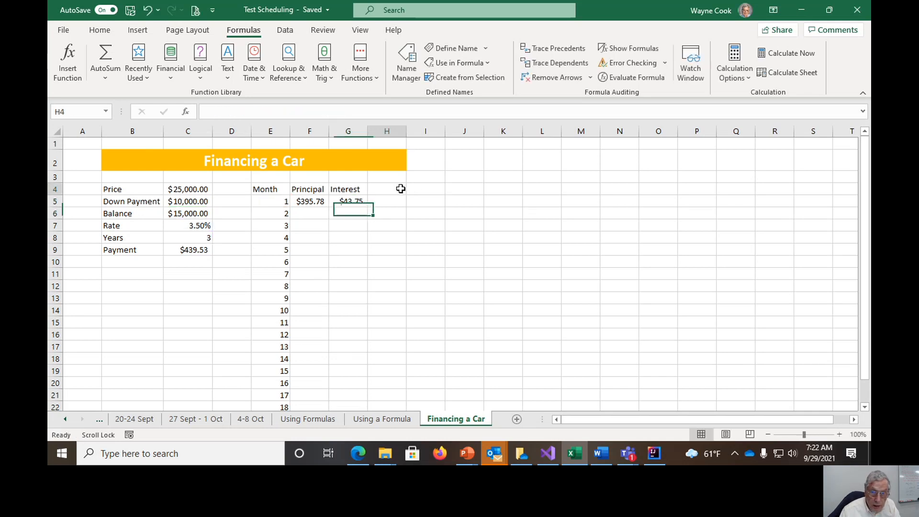
pyautogui.write('T')
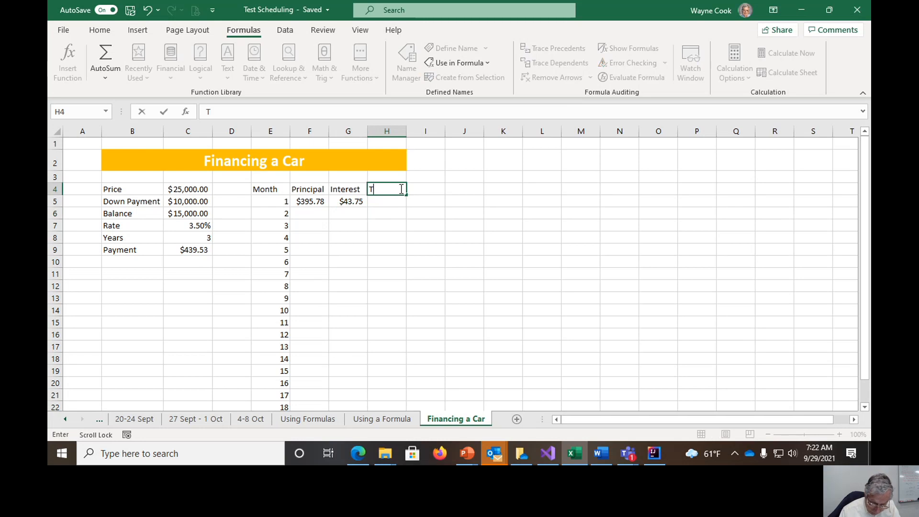
pyautogui.write('otal')
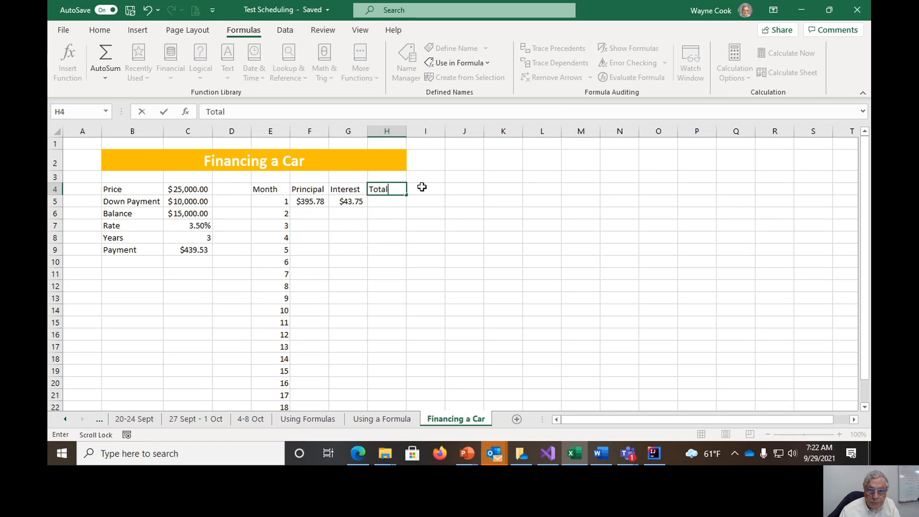
pyautogui.press('Return')
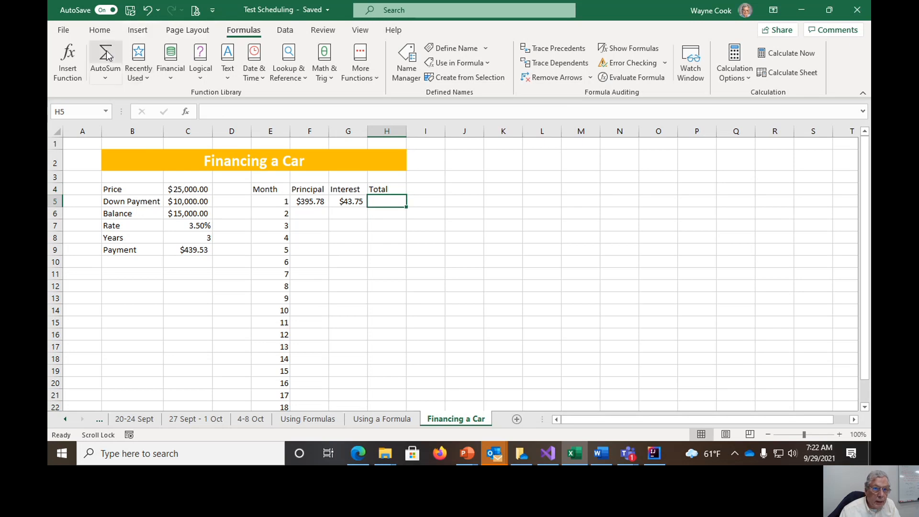
# Insert an AutoSum in H5 that adds the month's principal and interest with =SUM(F5:G5)
pyautogui.click(105, 78)
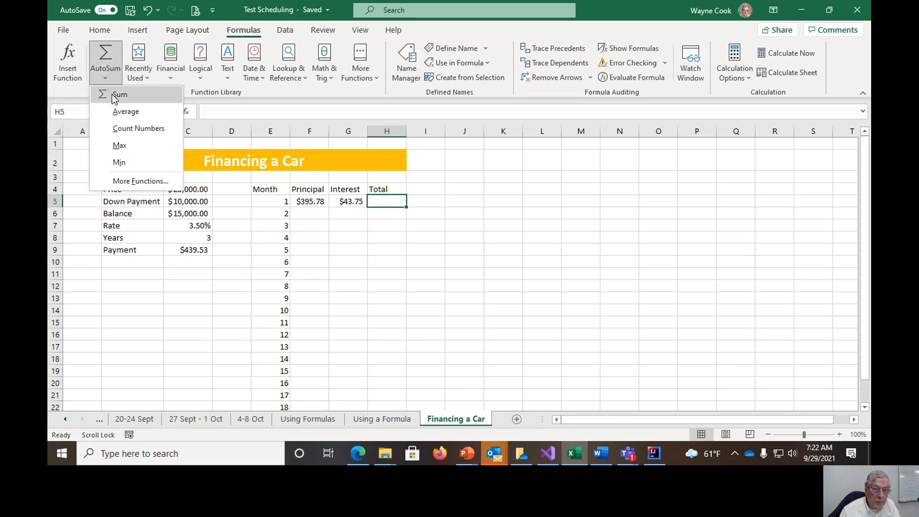
pyautogui.click(115, 95)
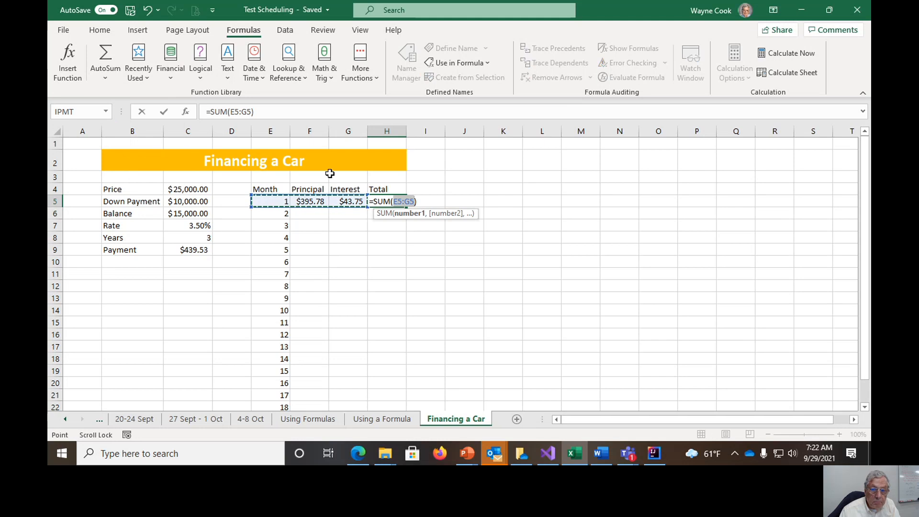
pyautogui.click(303, 200)
pyautogui.moveTo(303, 200); pyautogui.dragTo(344, 201)
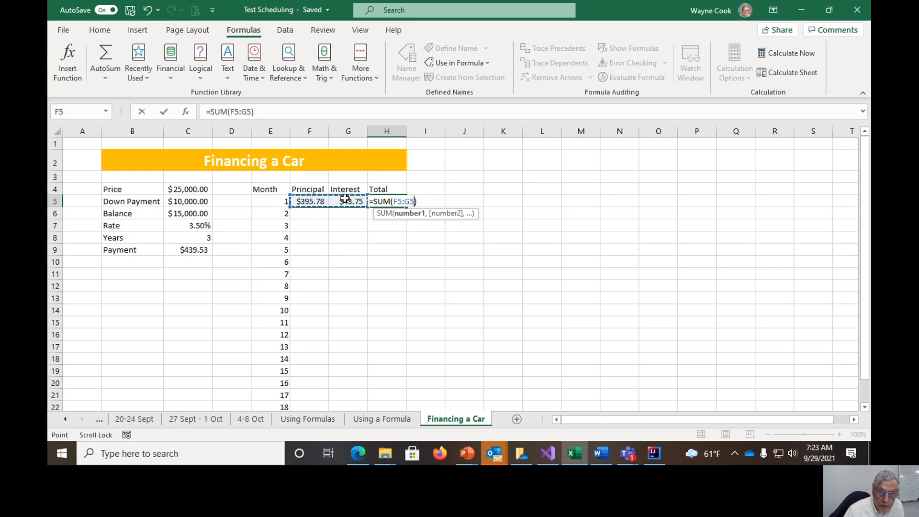
pyautogui.press('Return')
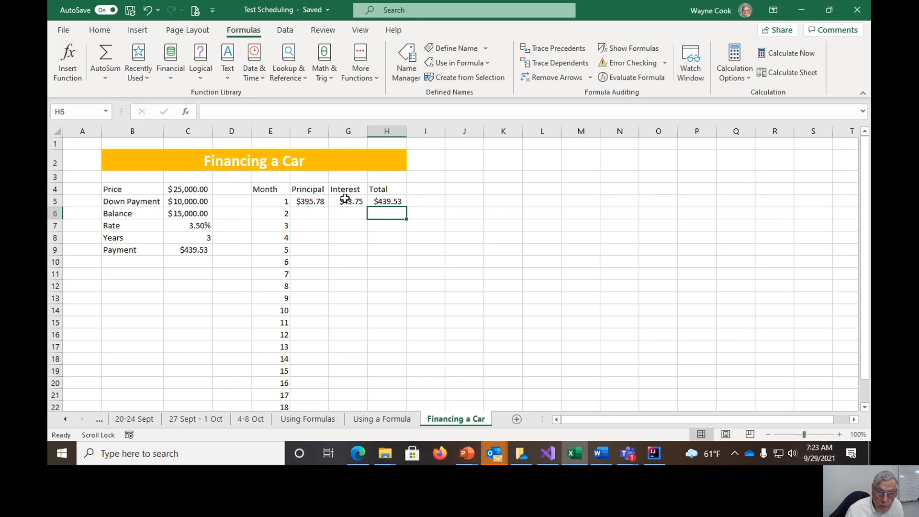
# Fill the Principal, Interest and Total formulas in F5:H5 down to row 24, the row for month 20
pyautogui.moveTo(303, 201); pyautogui.dragTo(396, 205)
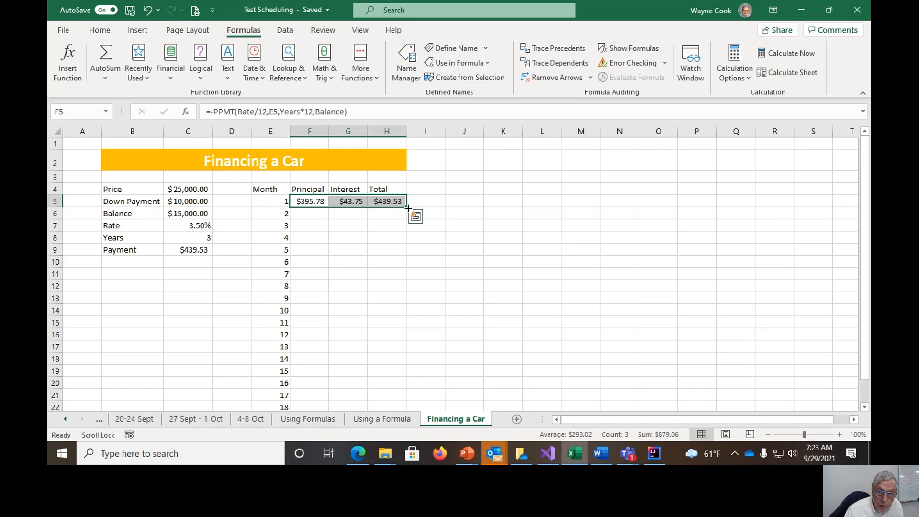
pyautogui.moveTo(405, 208); pyautogui.dragTo(391, 386)
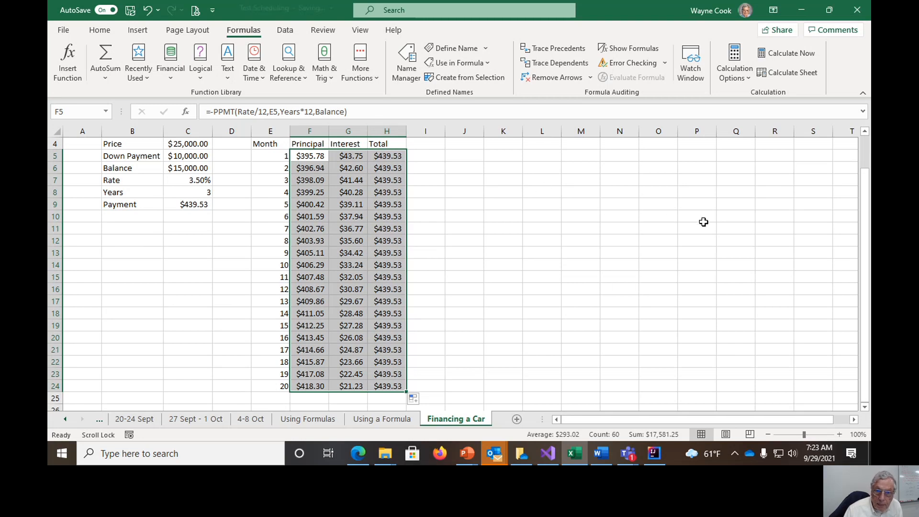
# Enter the formula =Payment in cell J5 by referencing the named payment cell C9
pyautogui.moveTo(640, 421); pyautogui.dragTo(690, 414)
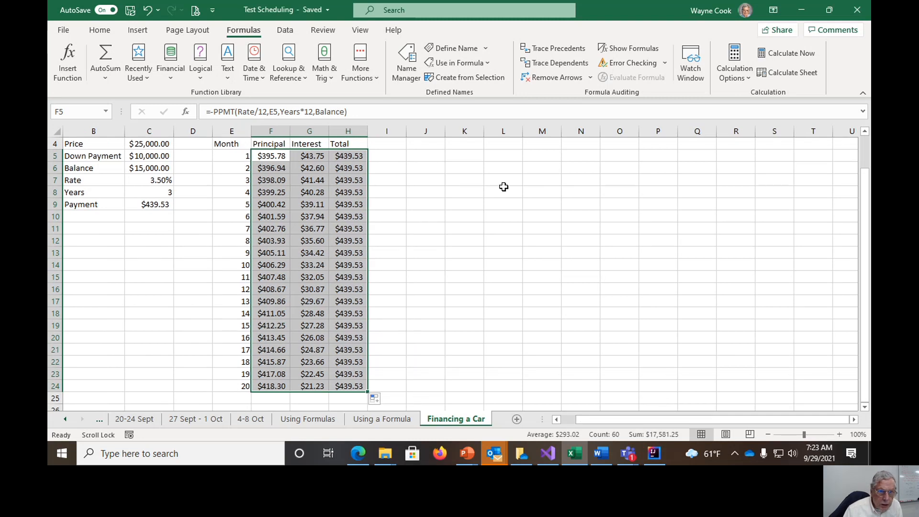
pyautogui.click(425, 156)
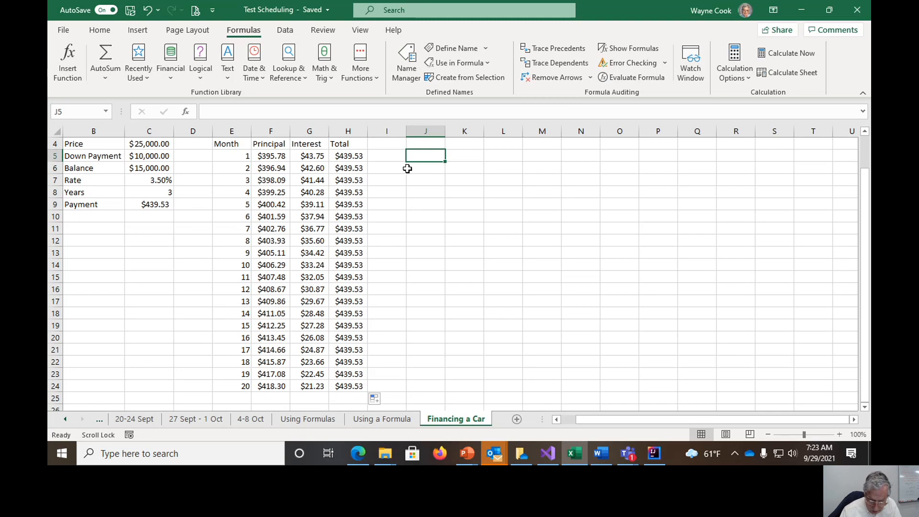
pyautogui.write('=')
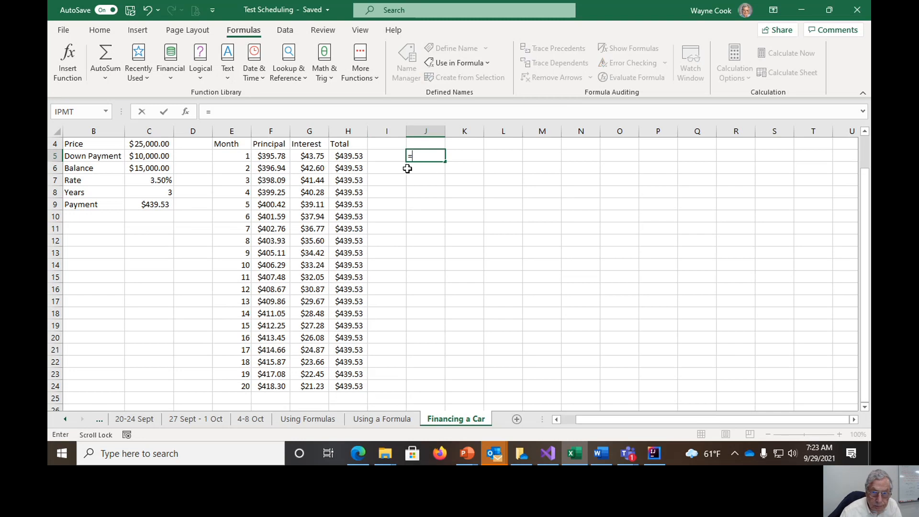
pyautogui.click(161, 206)
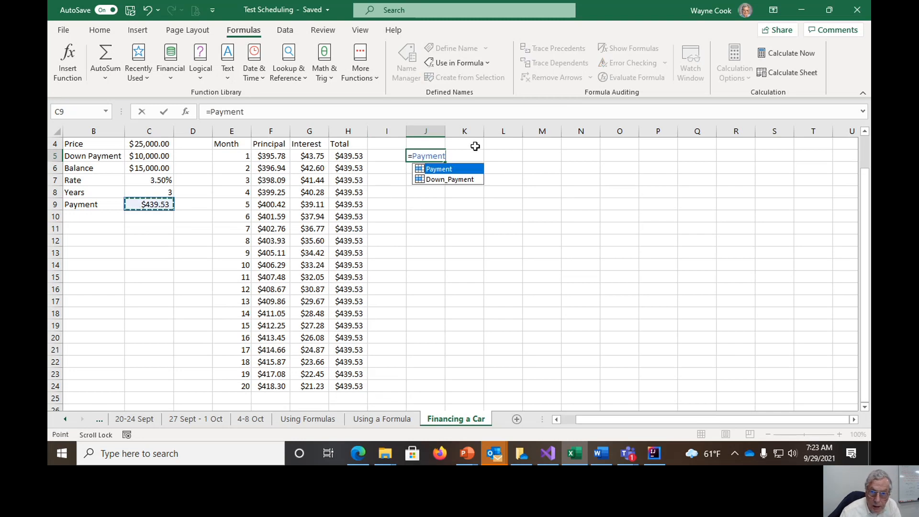
pyautogui.press('F2')
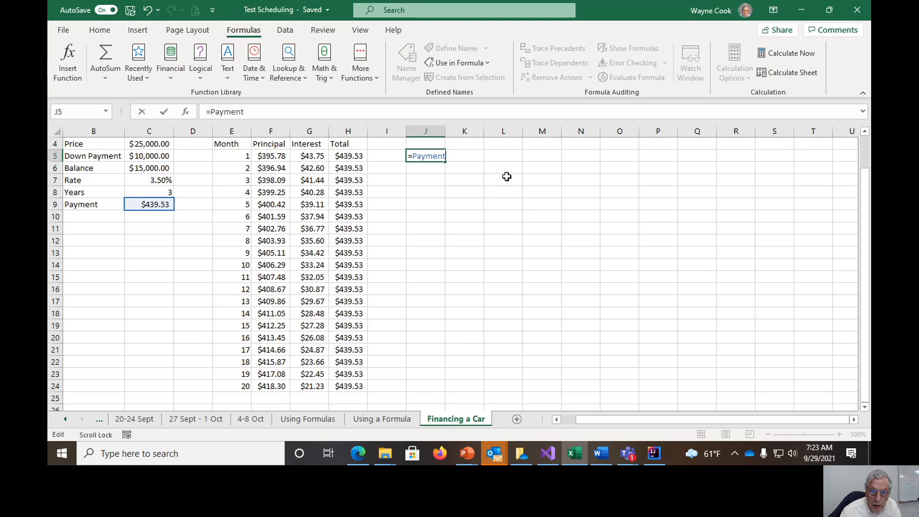
# Autofit the width of column J and apply the dollar Accounting number format to J5
pyautogui.click(447, 131)
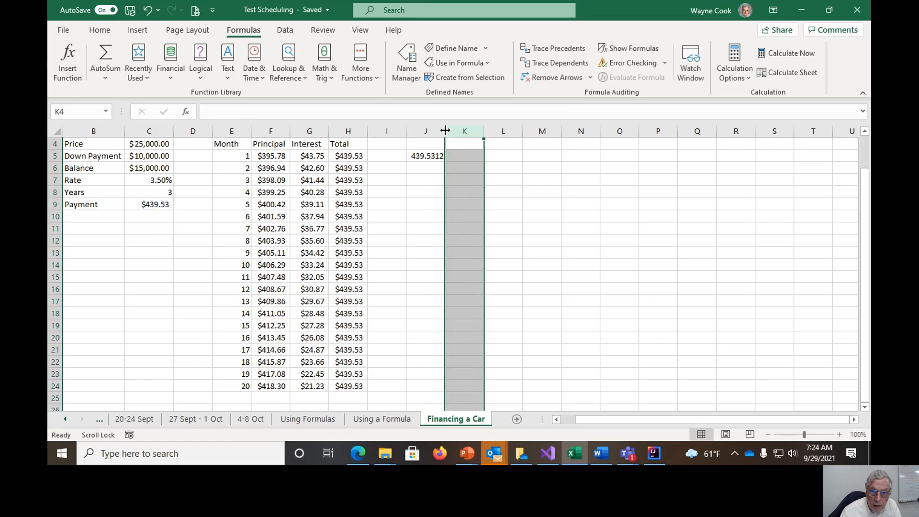
pyautogui.doubleClick(445, 131)
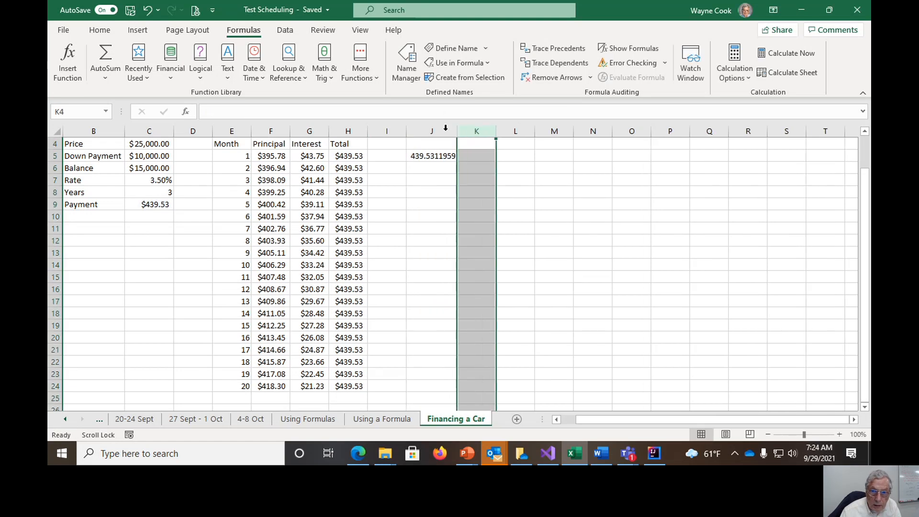
pyautogui.click(437, 156)
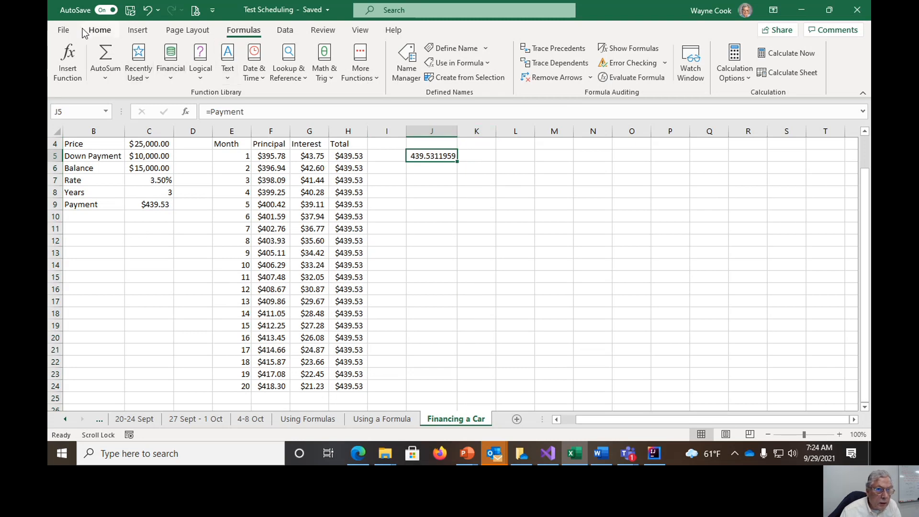
pyautogui.click(99, 30)
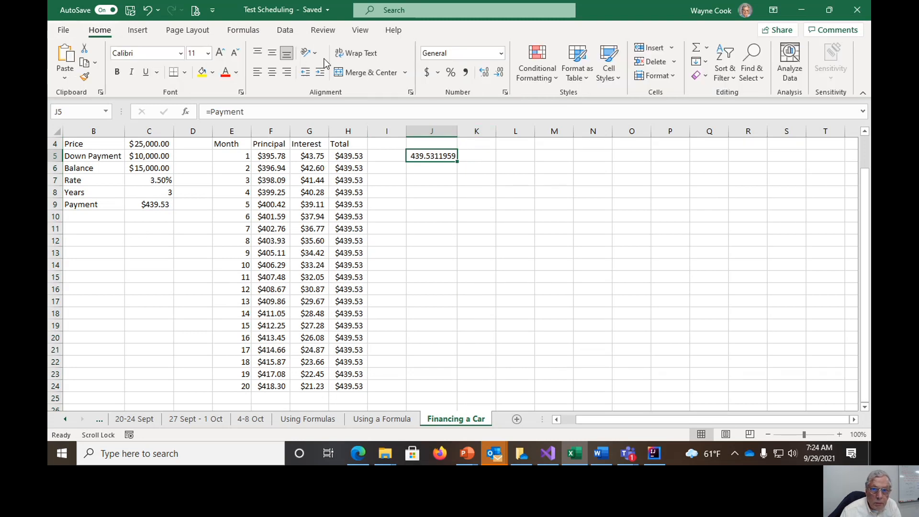
pyautogui.click(428, 71)
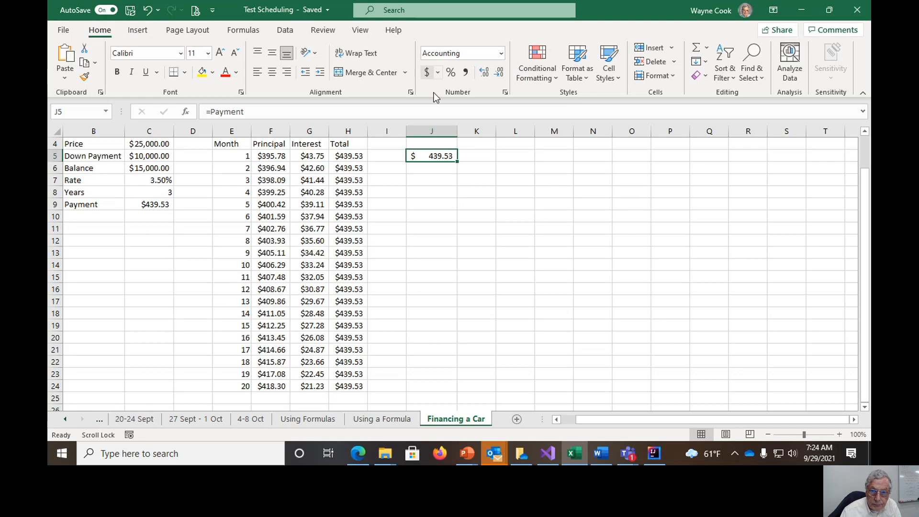
# Enter 3 in J6 and 3.5 in J7, below the payment reference in J5
pyautogui.click(483, 156)
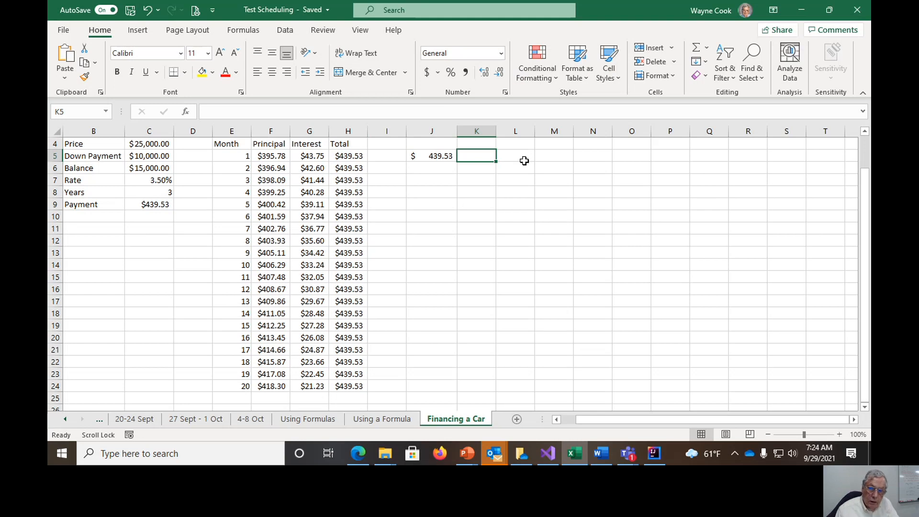
pyautogui.click(445, 167)
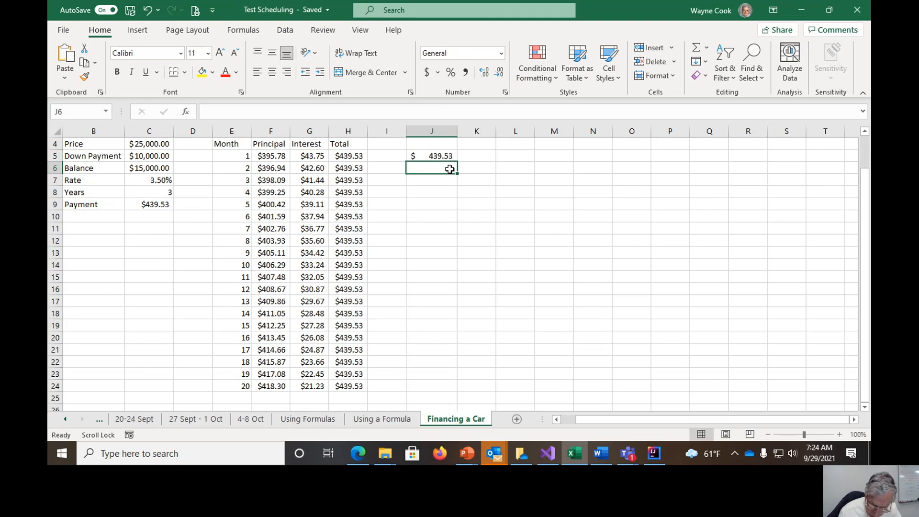
pyautogui.write('3')
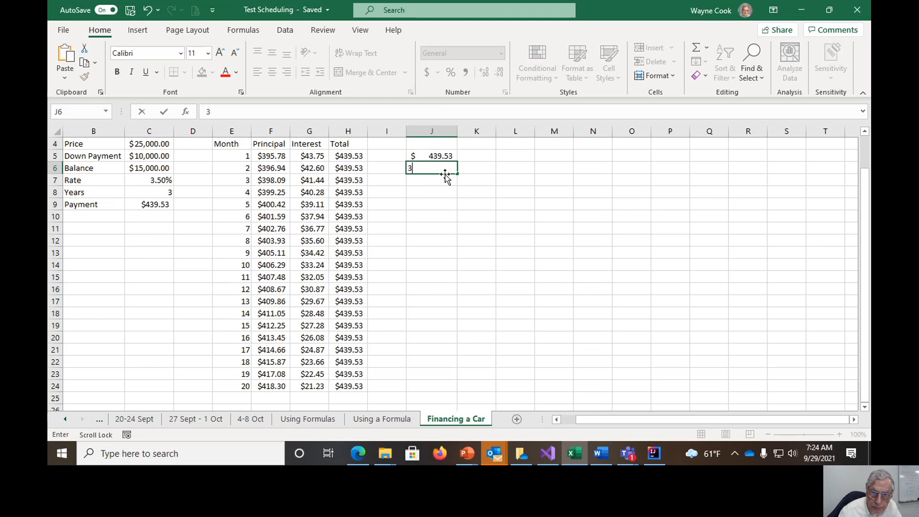
pyautogui.press('Return')
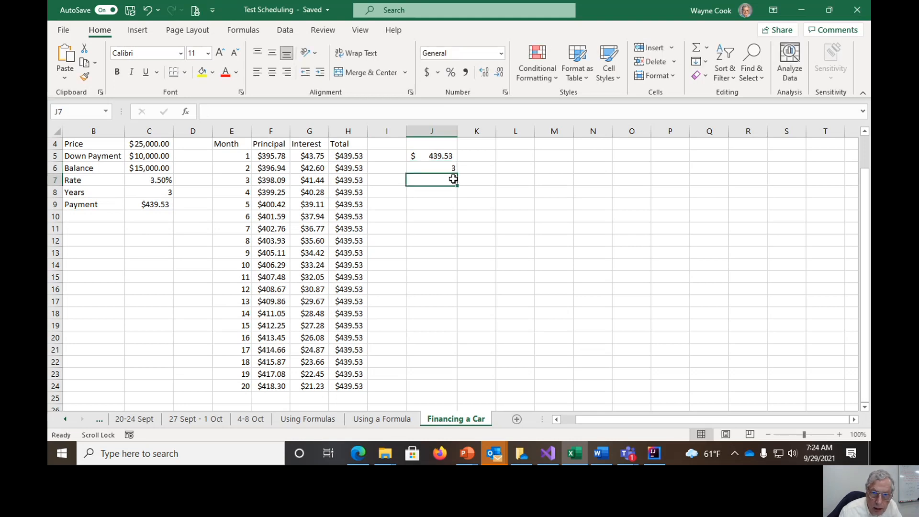
pyautogui.write('3.5')
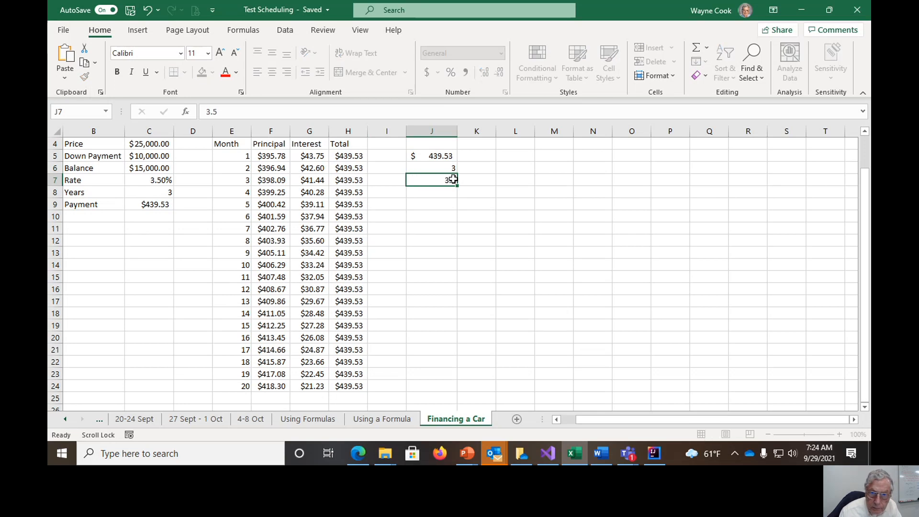
pyautogui.press('Return')
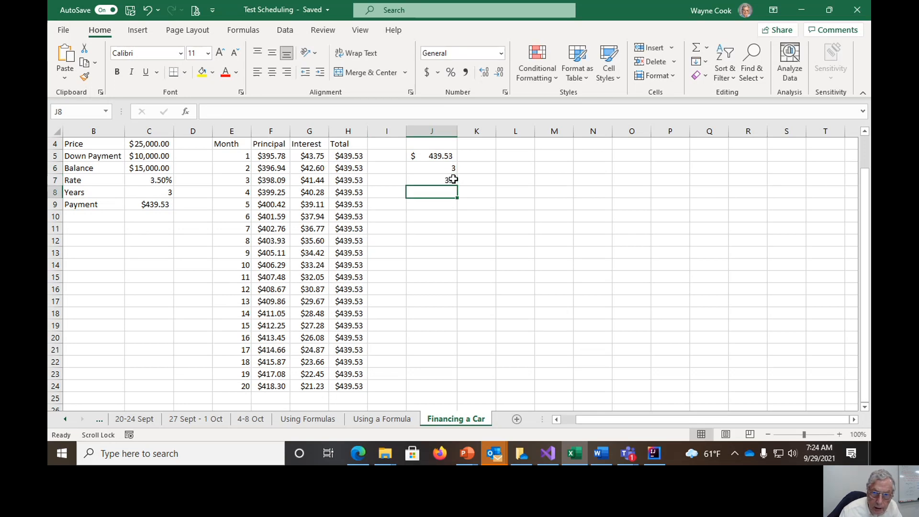
# Extend the J6:J7 series in half steps down to 7 in J14 and show the values with one decimal place
pyautogui.moveTo(442, 178); pyautogui.dragTo(450, 273)
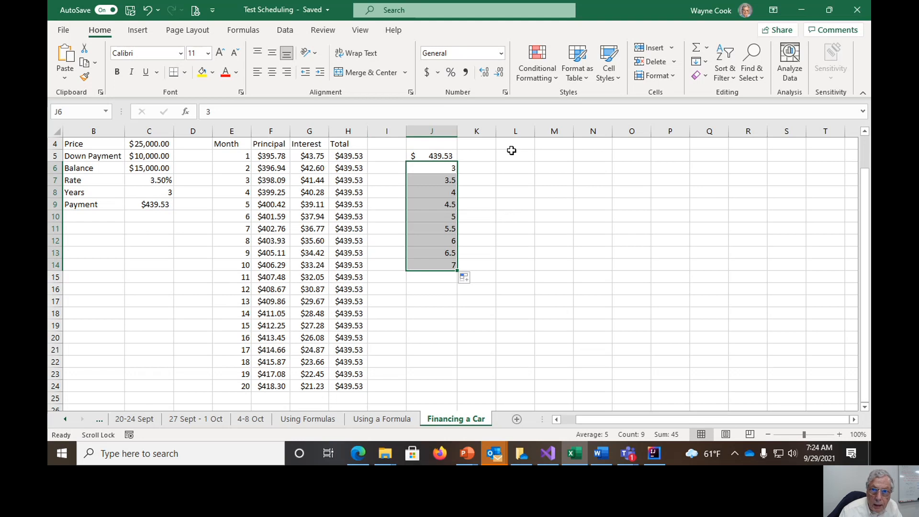
pyautogui.click(485, 72)
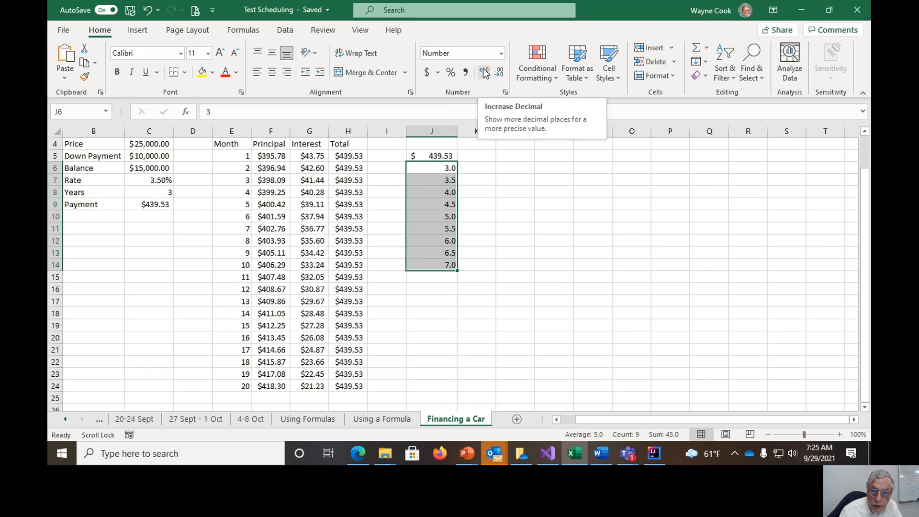
# Enter 5000 in K5, beside the payment reference, as the first value of the table's header row
pyautogui.click(478, 154)
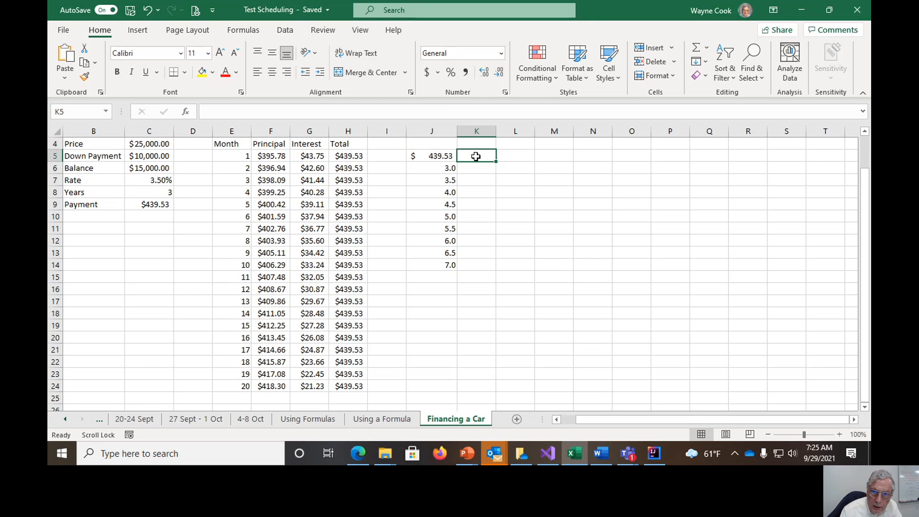
pyautogui.write('5000')
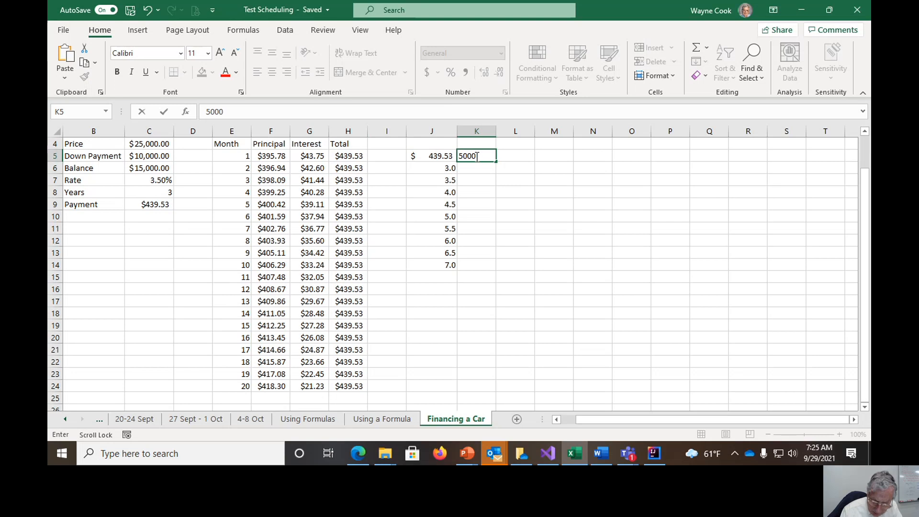
pyautogui.press('BackSpace')
pyautogui.press('BackSpace')
pyautogui.press('BackSpace')
pyautogui.press('BackSpace')
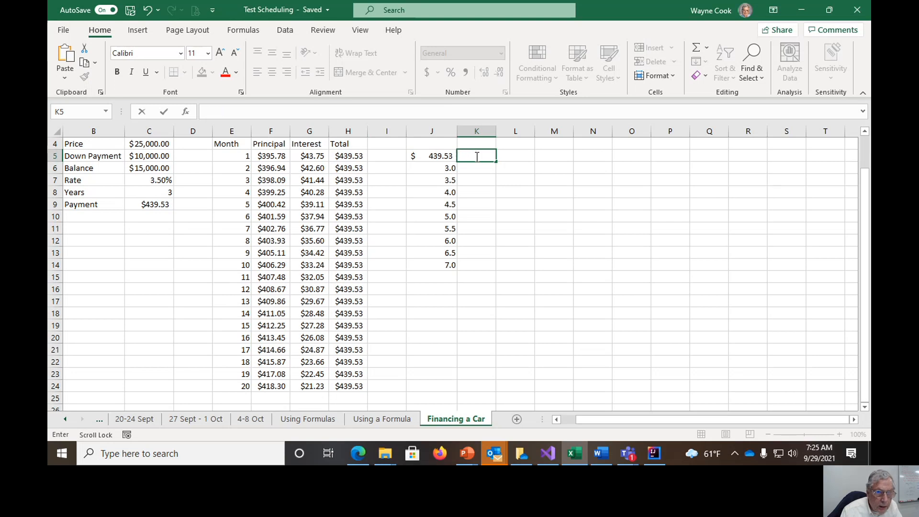
pyautogui.write('5000')
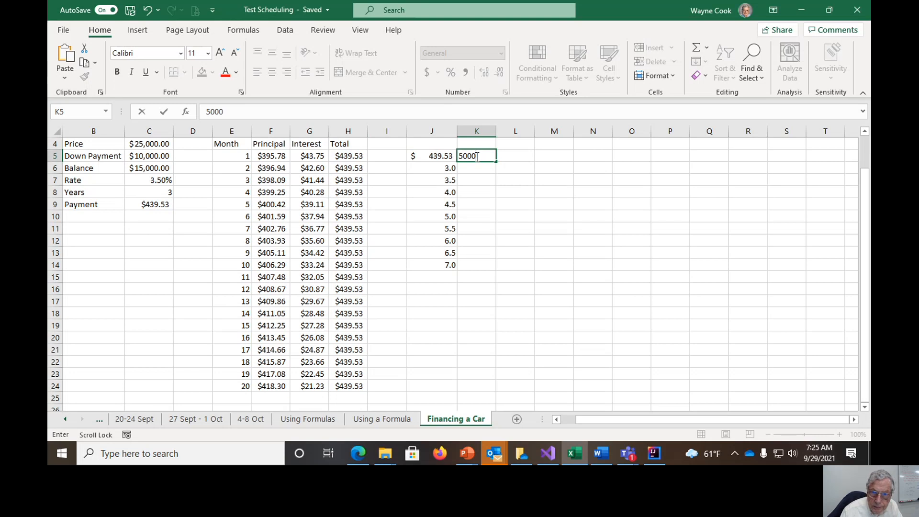
pyautogui.click(527, 158)
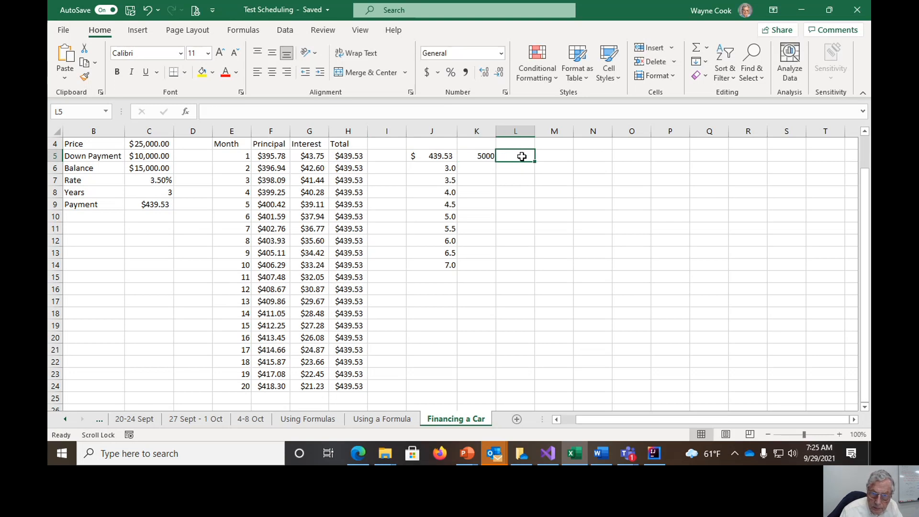
# Enter 1000 in L5 beside the 5000 header value
pyautogui.click(486, 156)
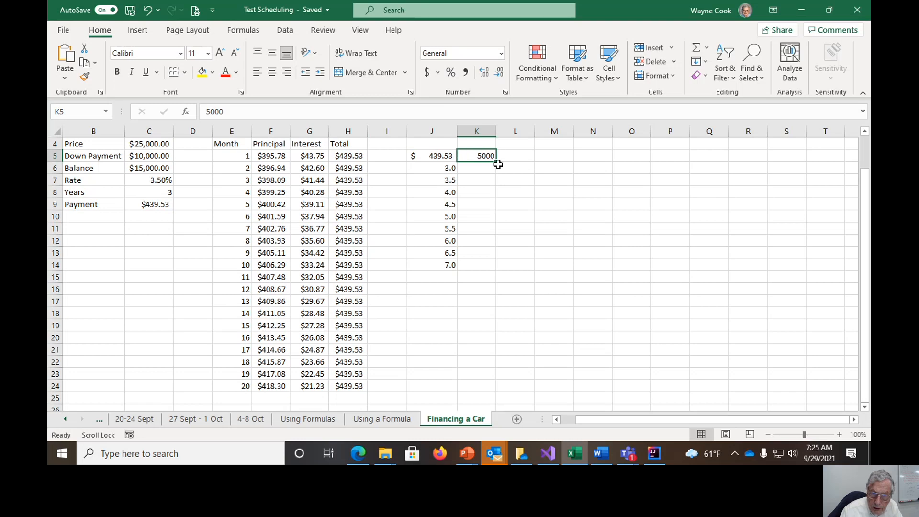
pyautogui.click(504, 157)
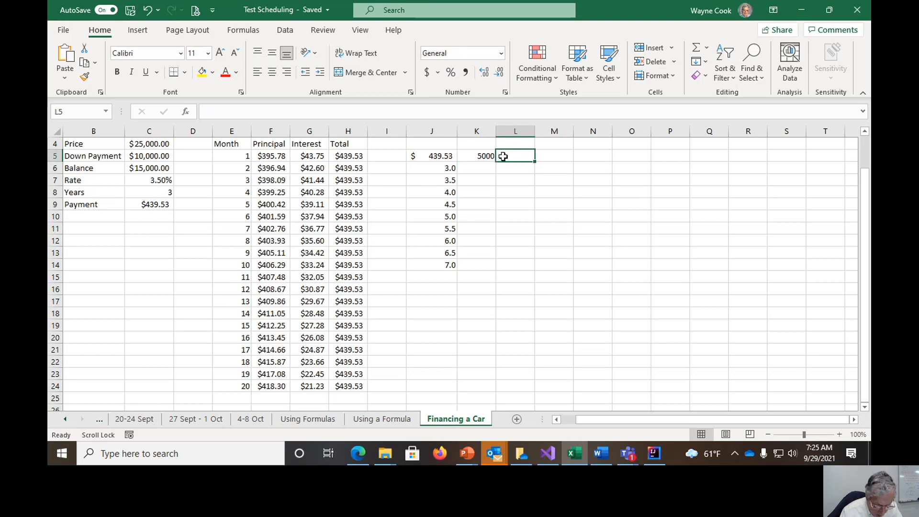
pyautogui.write('1000')
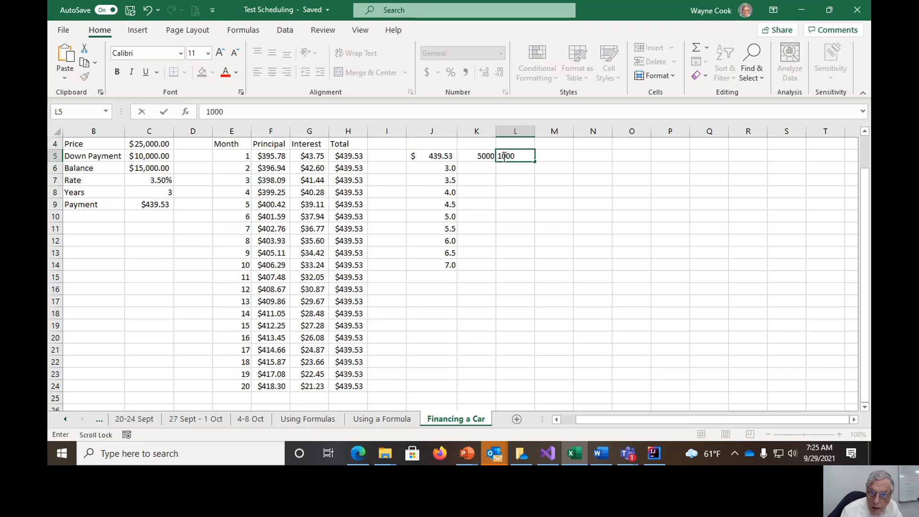
pyautogui.press('Return')
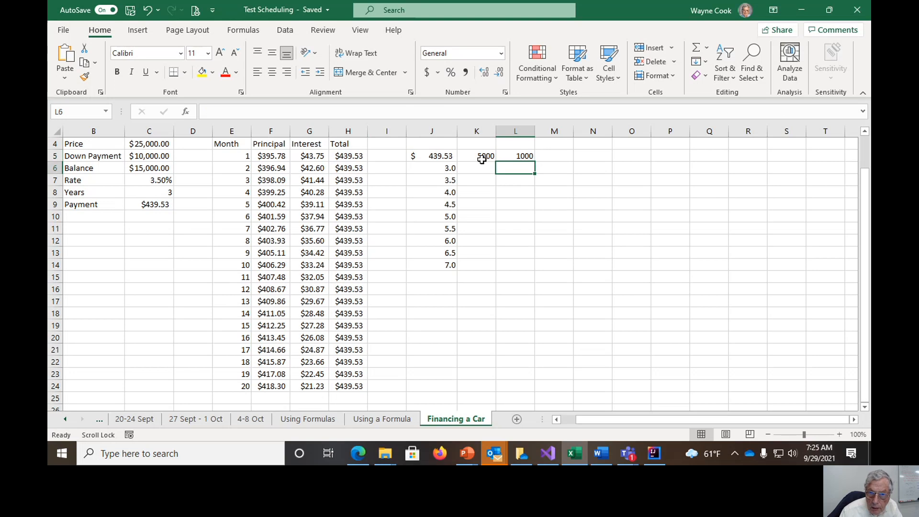
# Set L5 to 6000 and extend the K5:L5 series across row 5 to 16000 in V5
pyautogui.click(516, 156)
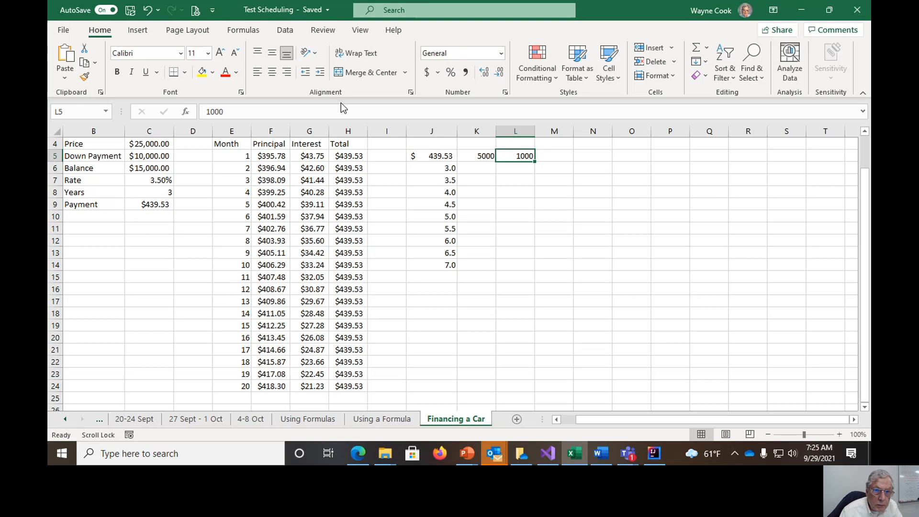
pyautogui.press('F2')
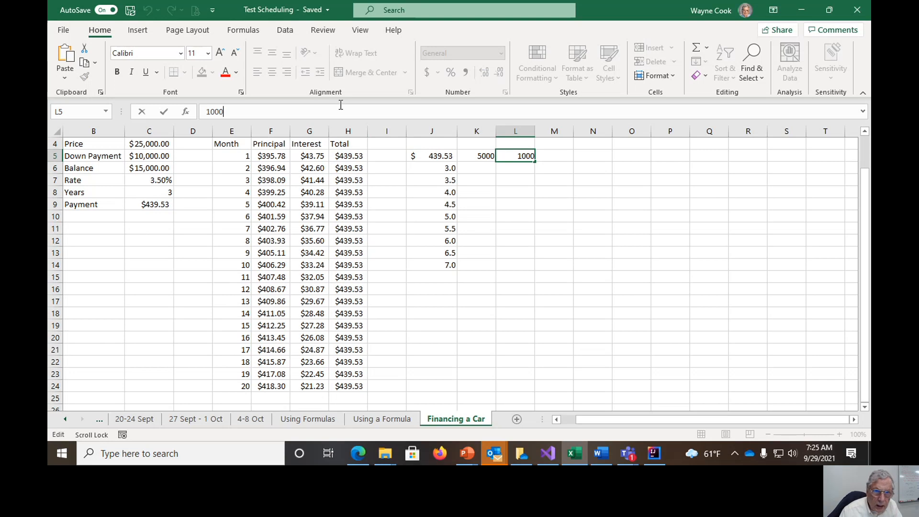
pyautogui.moveTo(256, 115); pyautogui.dragTo(198, 111)
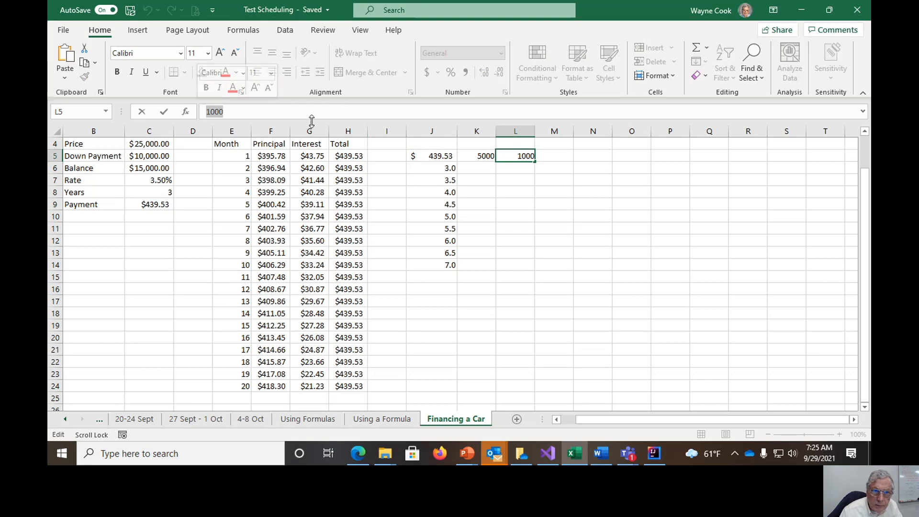
pyautogui.click(242, 111)
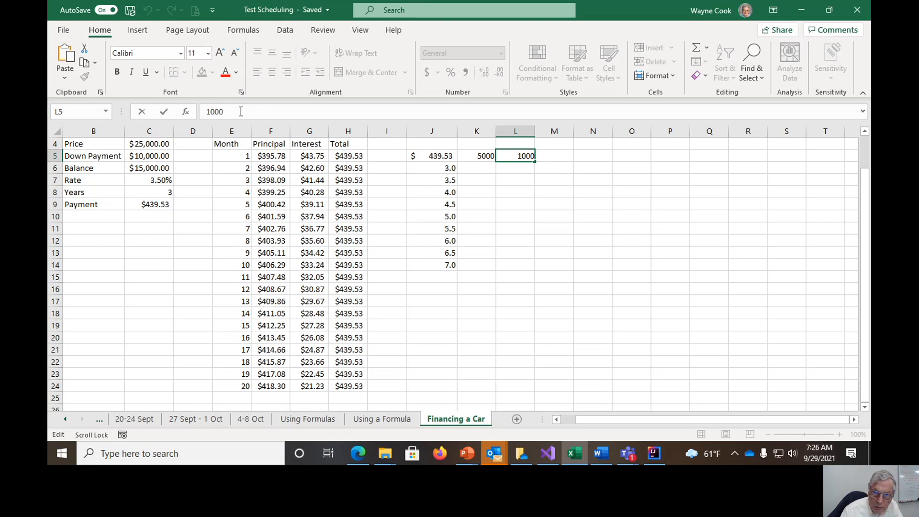
pyautogui.moveTo(237, 115); pyautogui.dragTo(201, 116)
pyautogui.write('60')
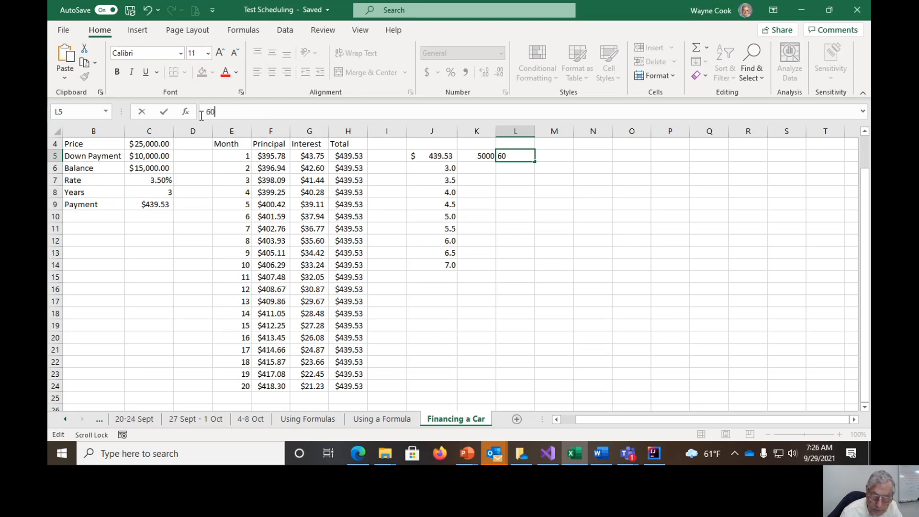
pyautogui.write('00')
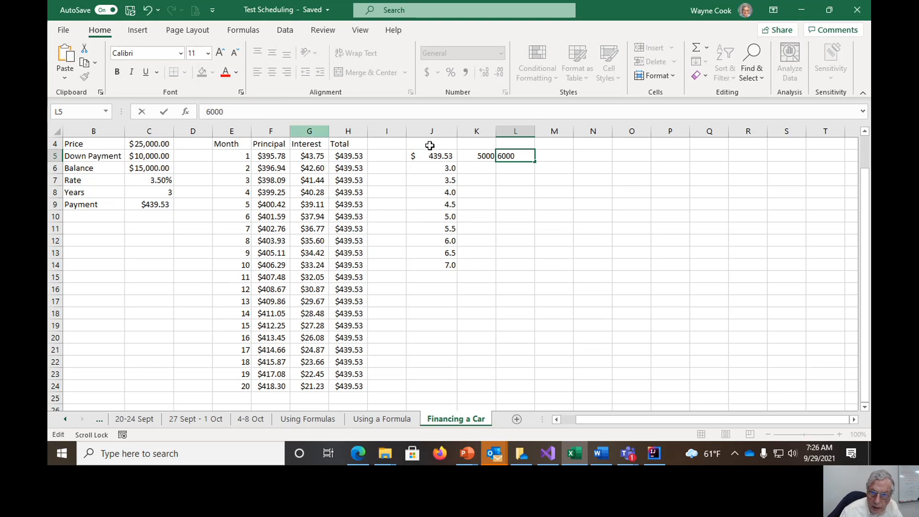
pyautogui.click(569, 168)
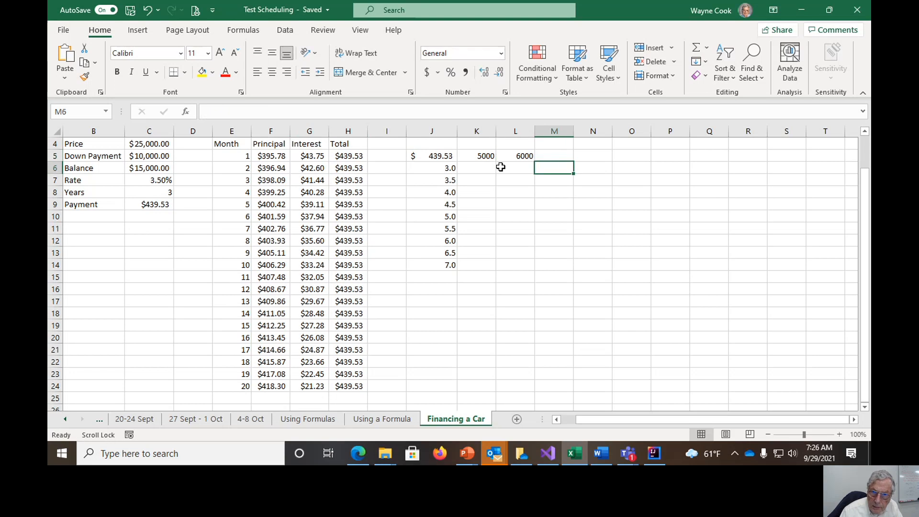
pyautogui.moveTo(479, 157); pyautogui.dragTo(789, 161)
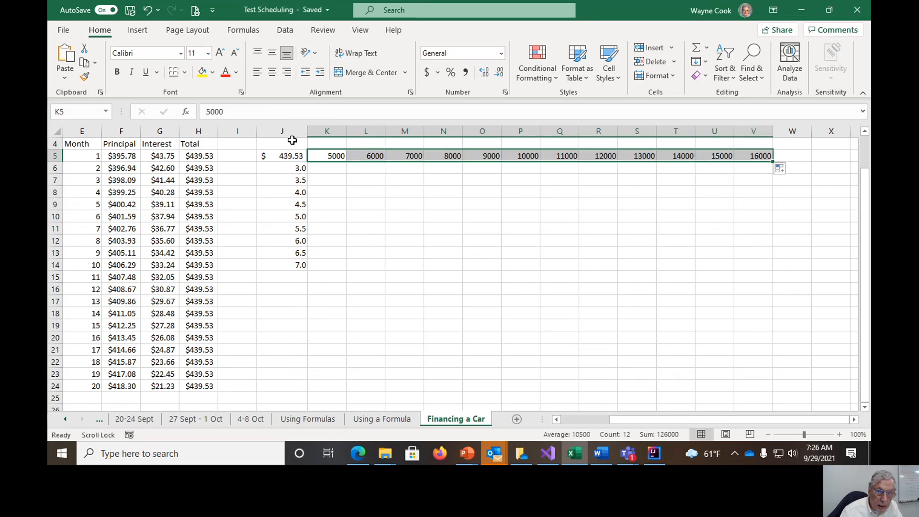
# Open a What-If Analysis Data Table for the range J5:V14
pyautogui.moveTo(295, 160); pyautogui.dragTo(741, 260)
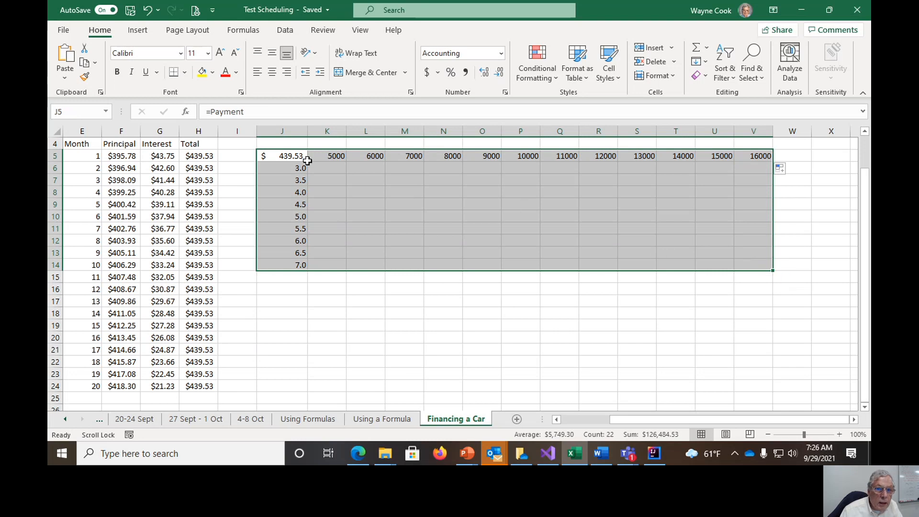
pyautogui.click(243, 32)
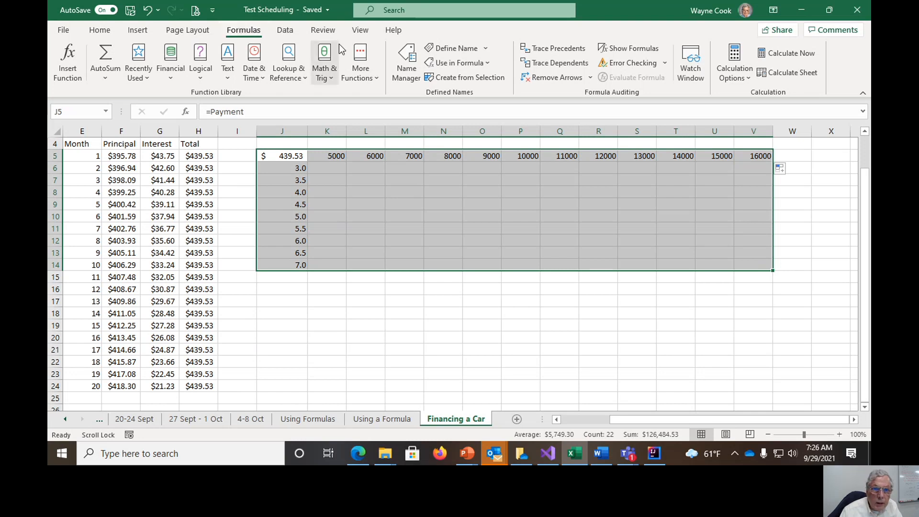
pyautogui.click(287, 30)
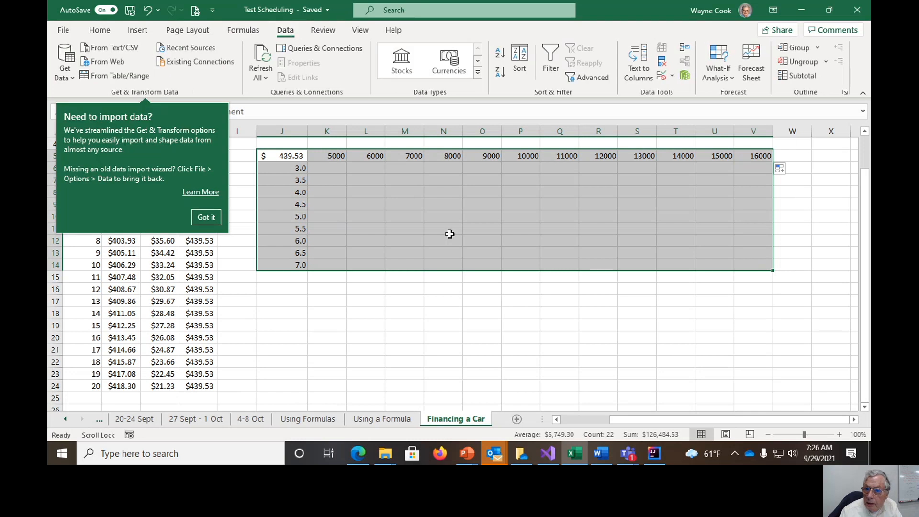
pyautogui.click(731, 79)
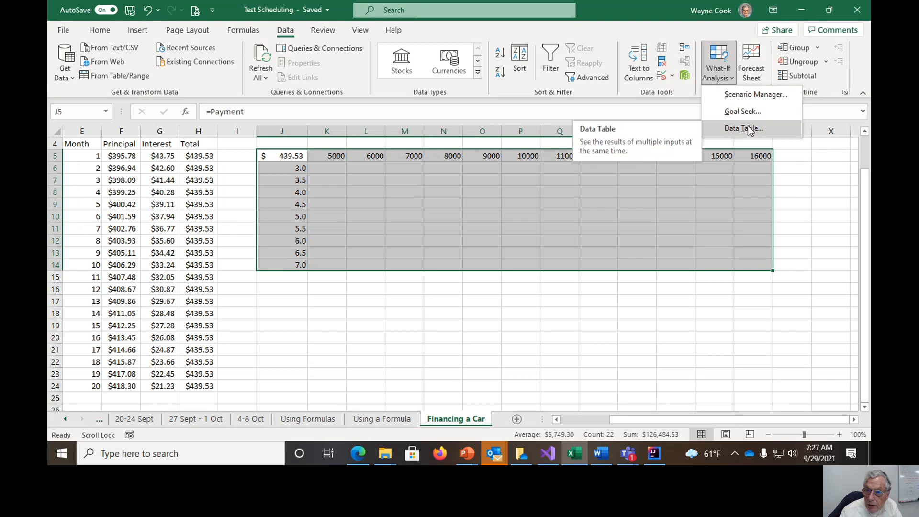
pyautogui.click(750, 129)
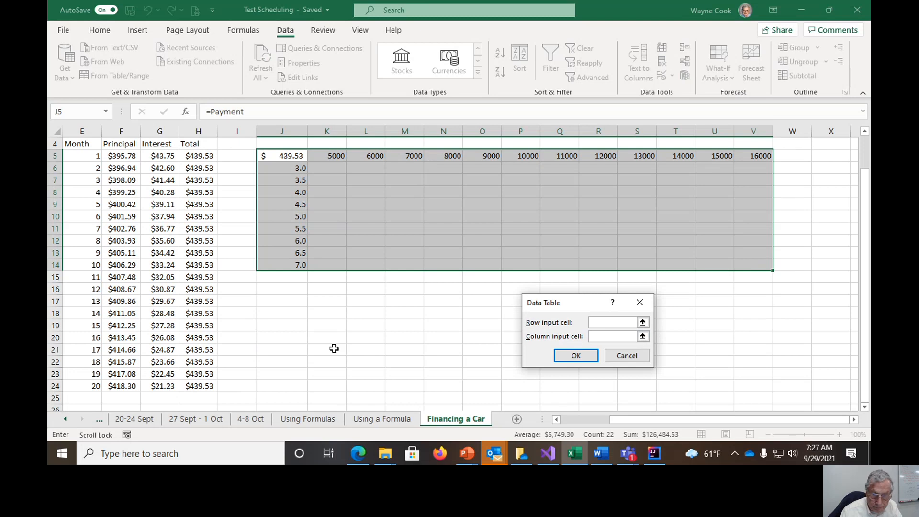
# Generate the data table using the down payment in C5 as row input cell and the years in C8 as column input cell
pyautogui.moveTo(696, 420); pyautogui.dragTo(637, 424)
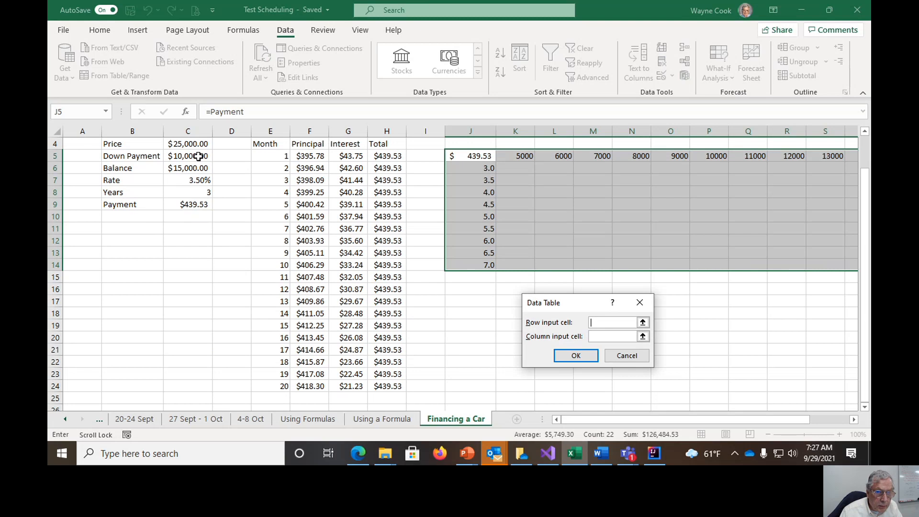
pyautogui.click(198, 157)
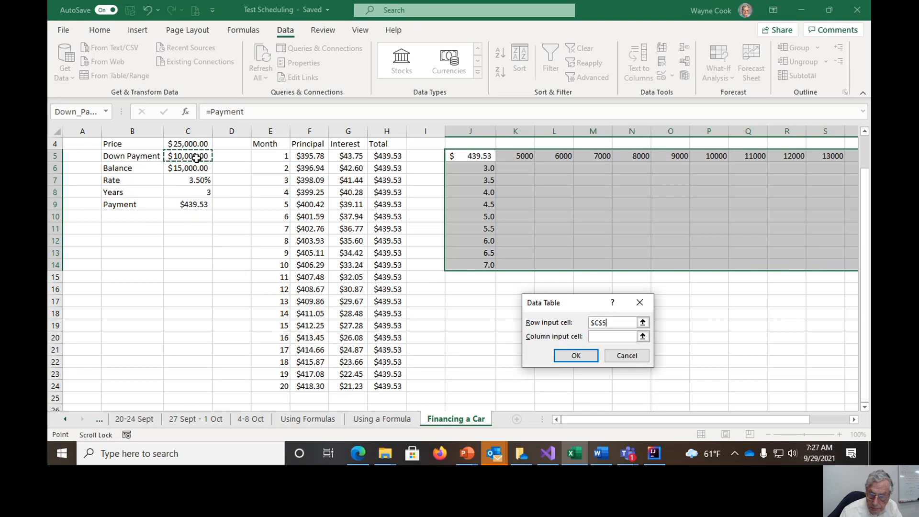
pyautogui.click(606, 337)
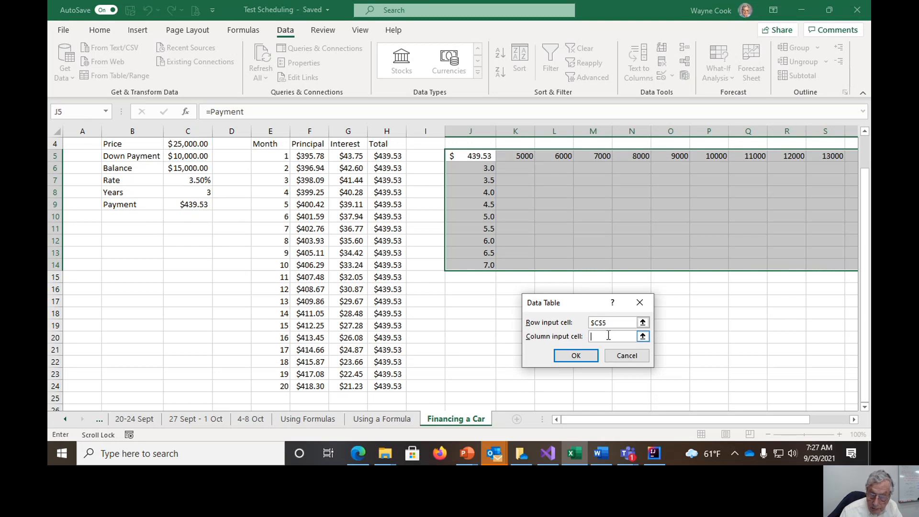
pyautogui.click(598, 322)
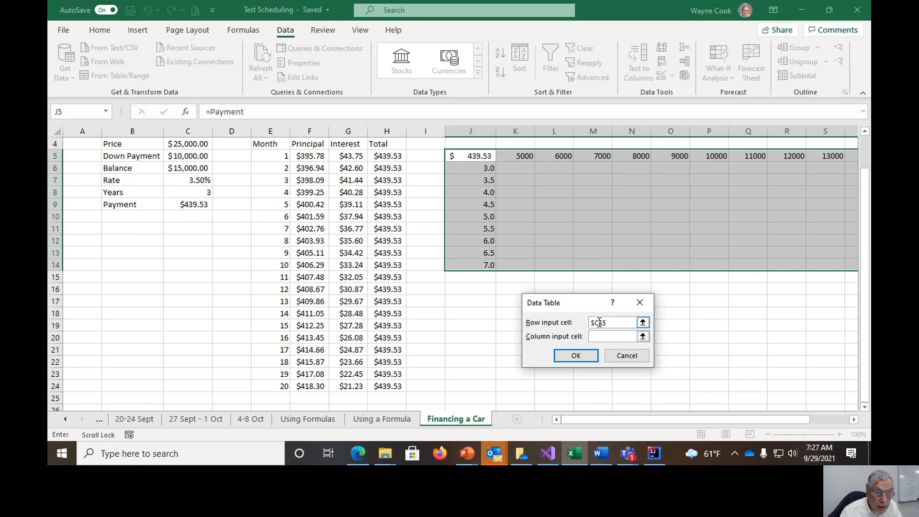
pyautogui.click(195, 193)
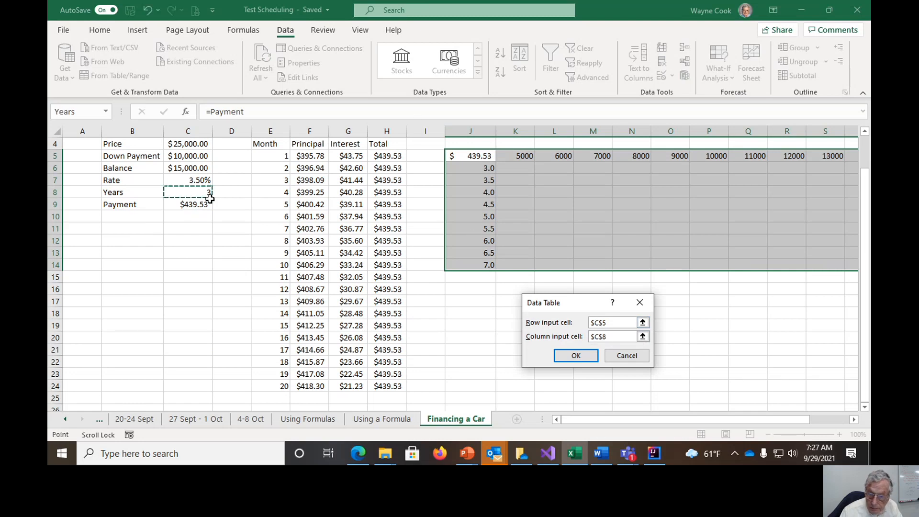
pyautogui.click(576, 356)
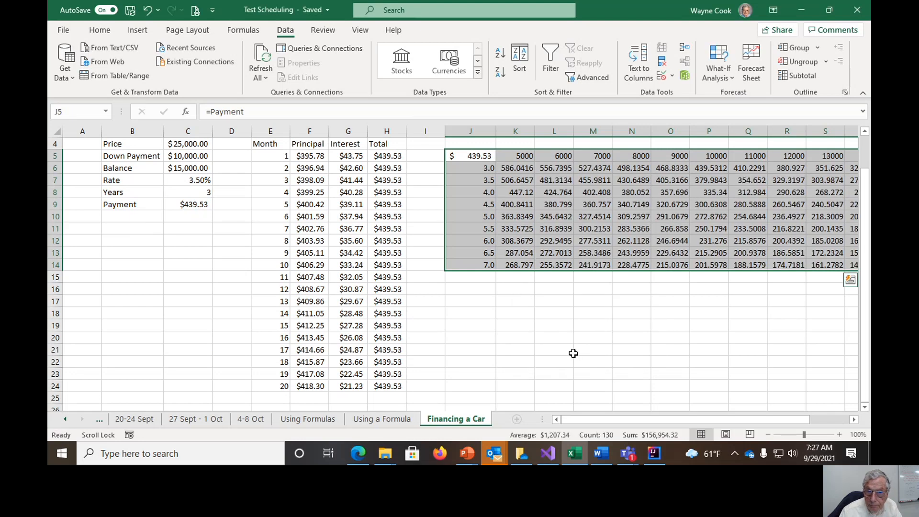
# Format the data table results in K6:V14 with the Accounting number format in dollars
pyautogui.moveTo(513, 168); pyautogui.dragTo(801, 265)
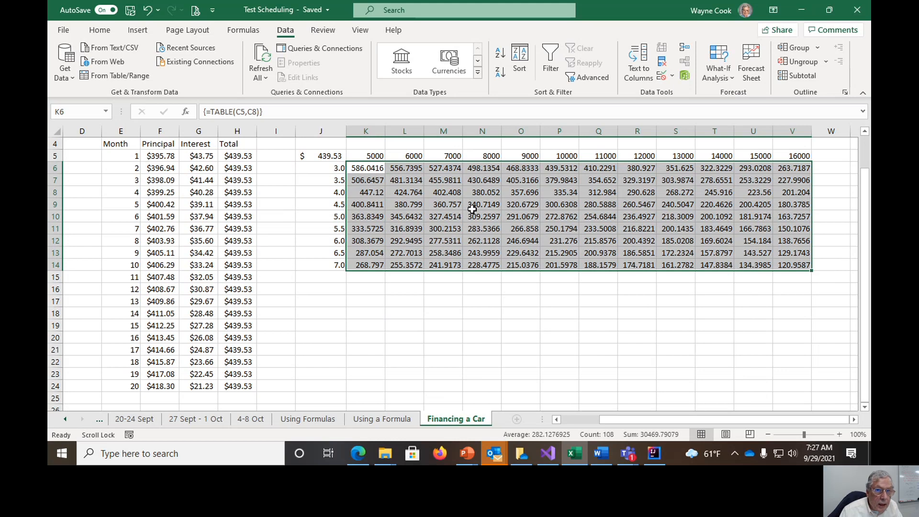
pyautogui.click(108, 29)
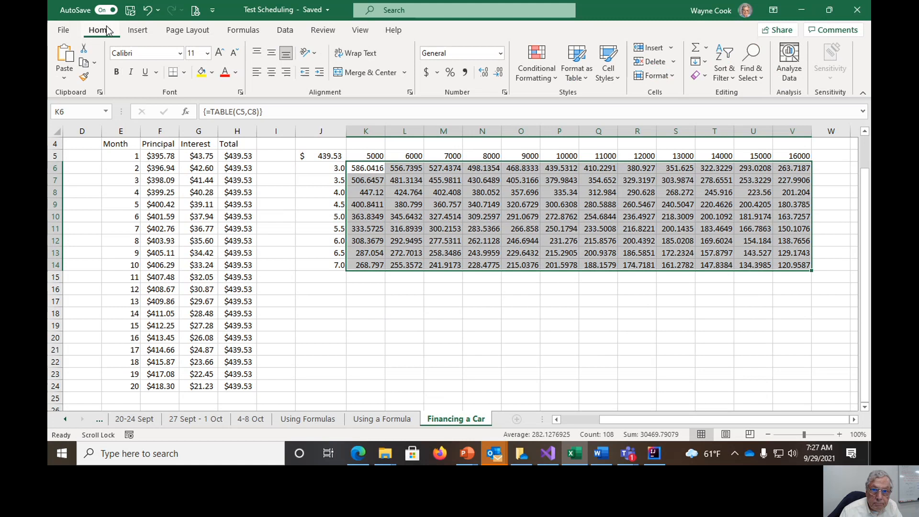
pyautogui.click(429, 72)
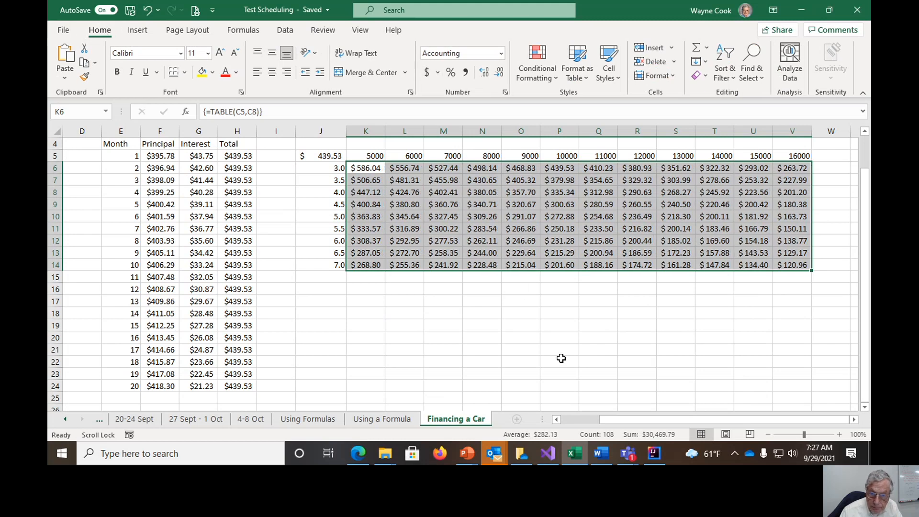
pyautogui.click(562, 326)
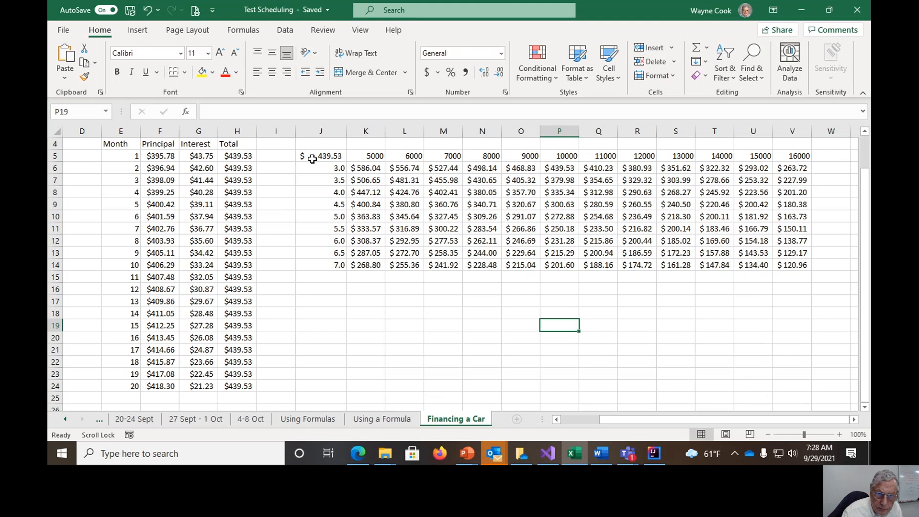
# Apply All Borders to the data table results in K6:V14
pyautogui.moveTo(309, 155)
pyautogui.mouseDown()
pyautogui.moveTo(627, 168)
pyautogui.moveTo(790, 152)
pyautogui.mouseUp()
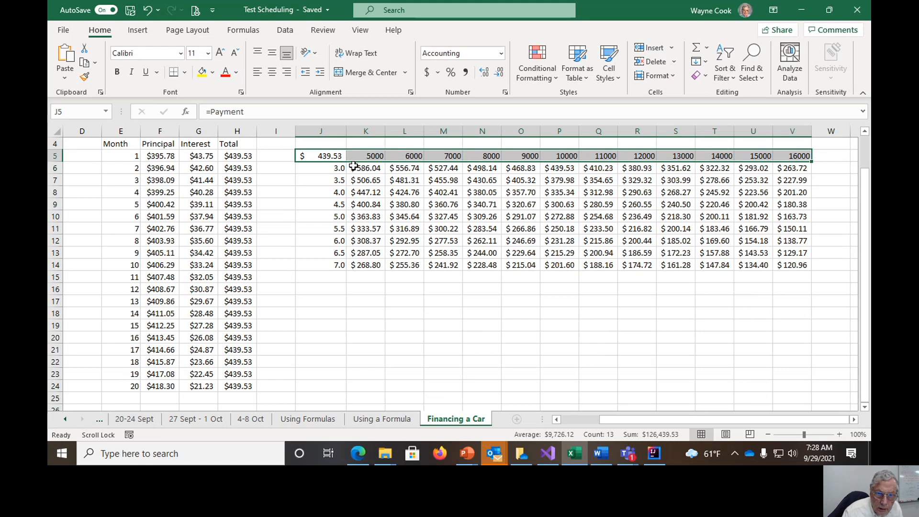
pyautogui.moveTo(354, 166); pyautogui.dragTo(782, 264)
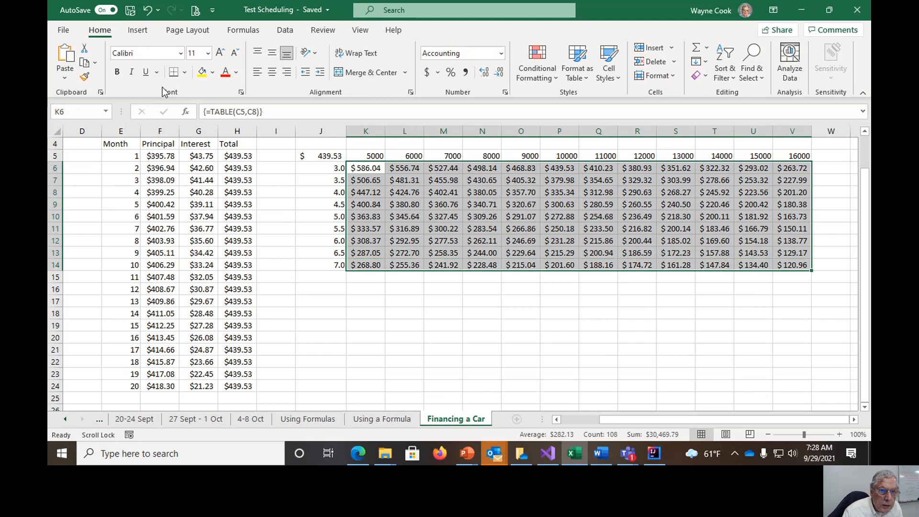
pyautogui.click(186, 72)
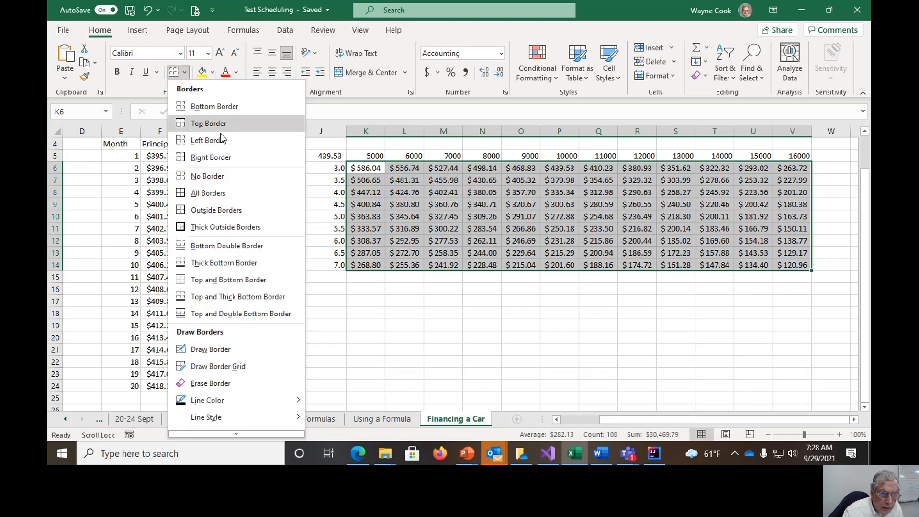
pyautogui.click(209, 196)
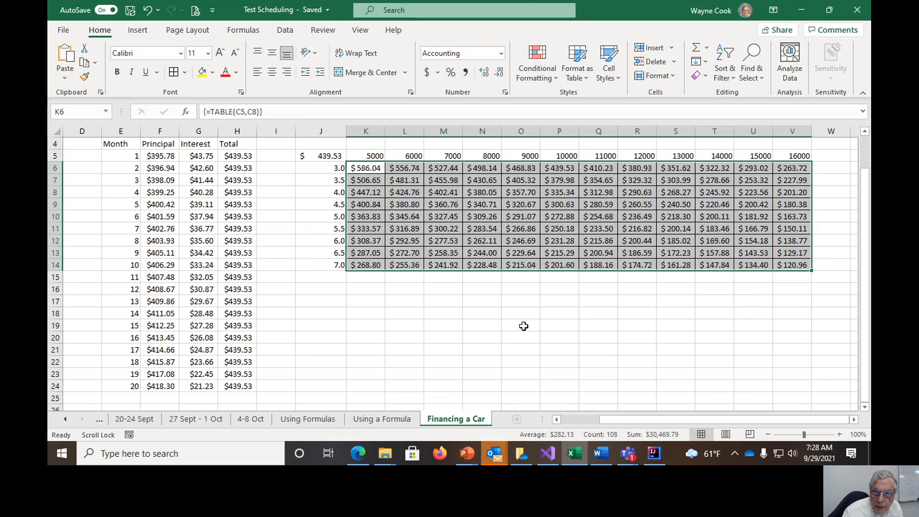
# Apply the Green - Yellow - Red Color Scale conditional formatting to the payment results in K6:V14
pyautogui.click(556, 78)
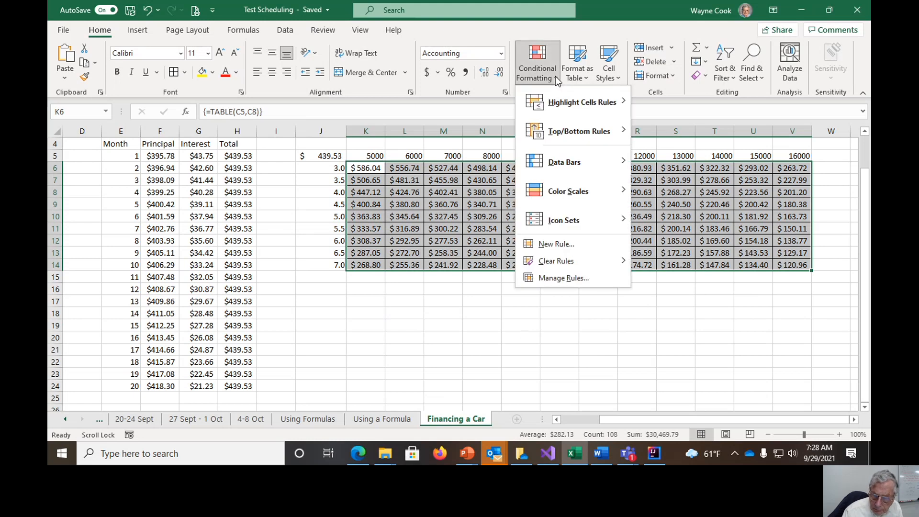
pyautogui.moveTo(577, 200)
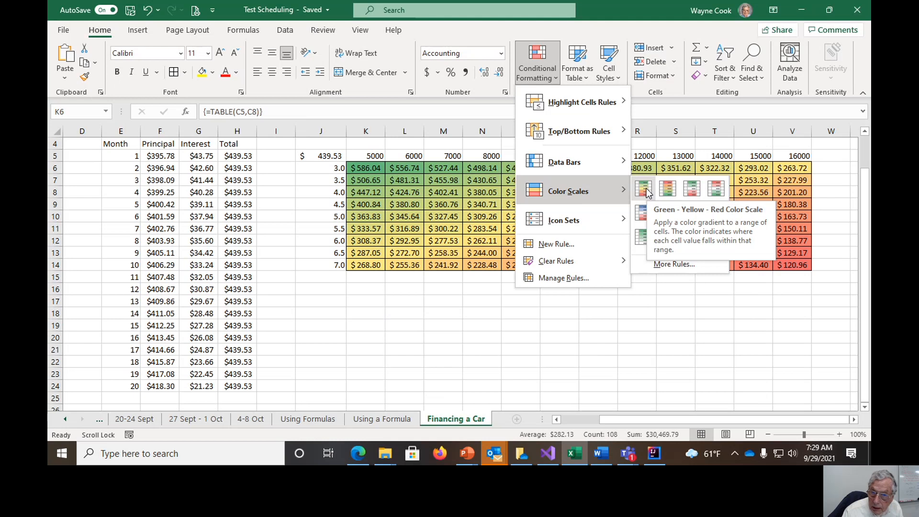
pyautogui.click(645, 189)
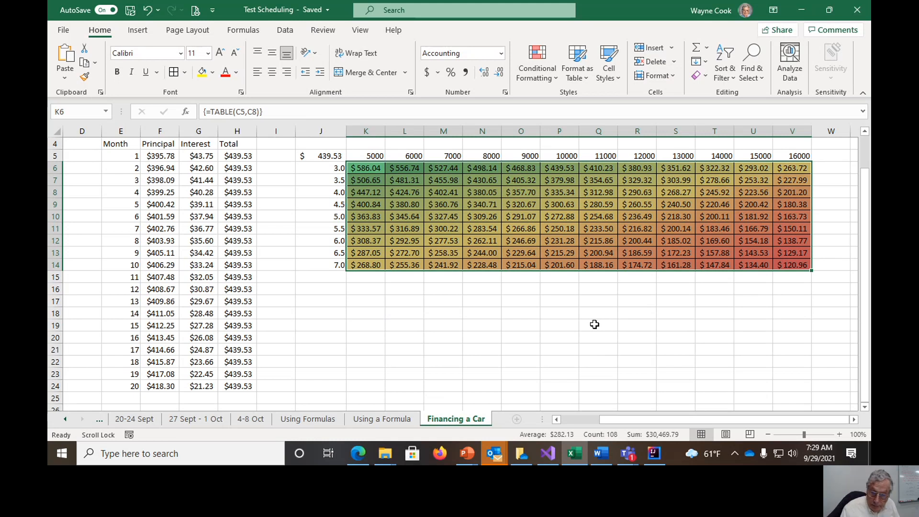
# Switch to the Microsoft Teams meeting "Financing a Car - Excel Formulas" and leave it
pyautogui.click(631, 456)
pyautogui.click(700, 340)
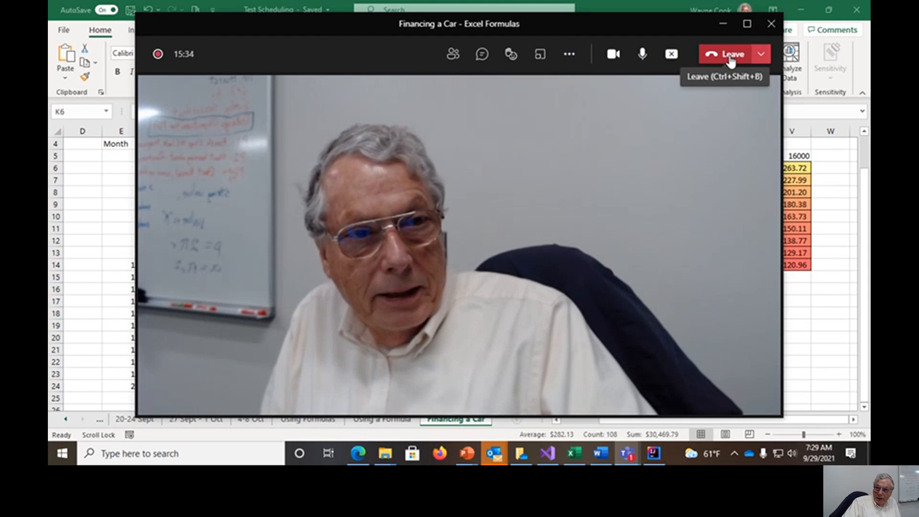
pyautogui.click(730, 56)
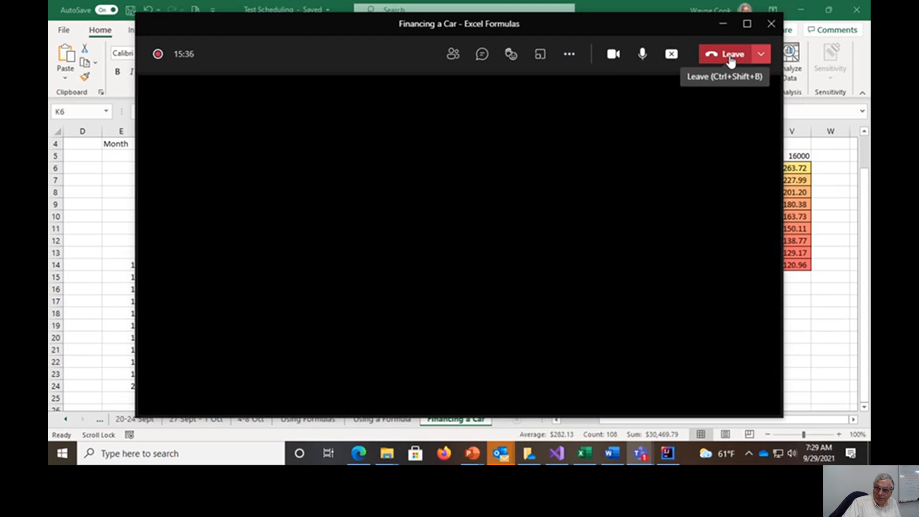